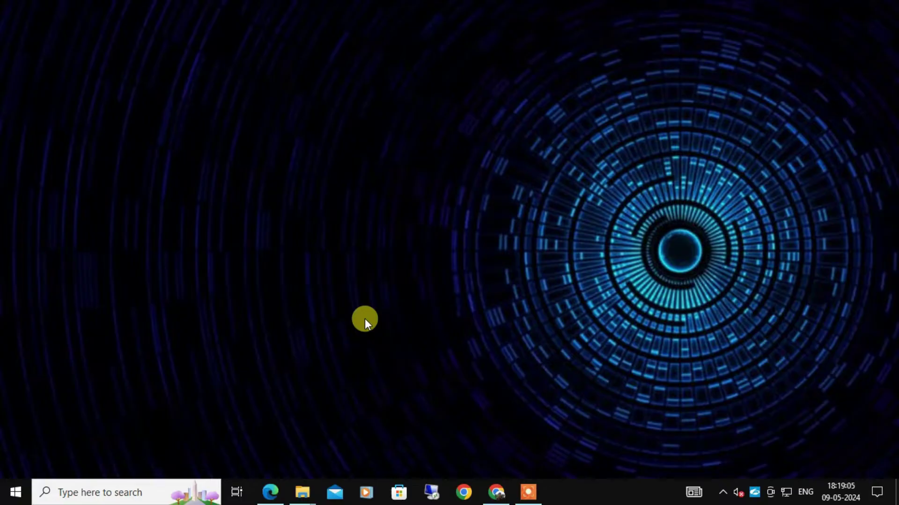
# - Open USB Drive (F:) and copy the hi-tech security wallpaper image from the WALLPAPER folder
pyautogui.moveTo(302, 492)
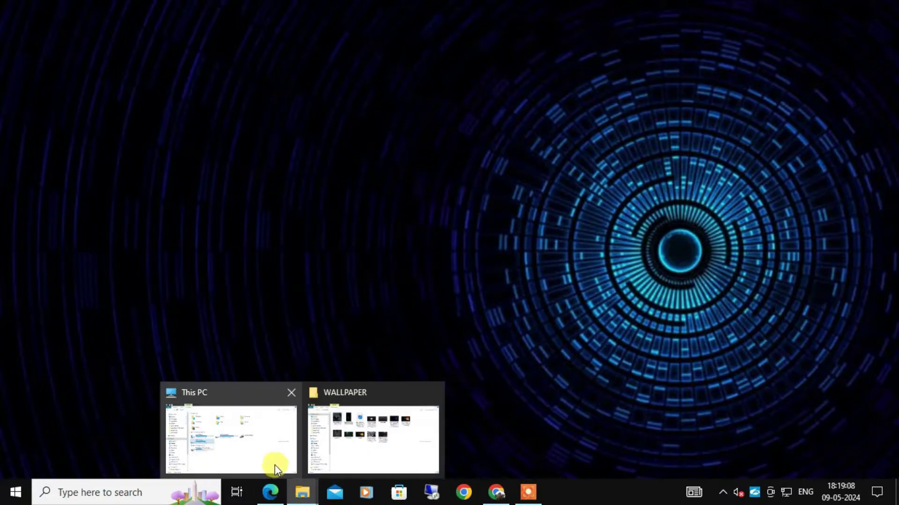
pyautogui.click(269, 456)
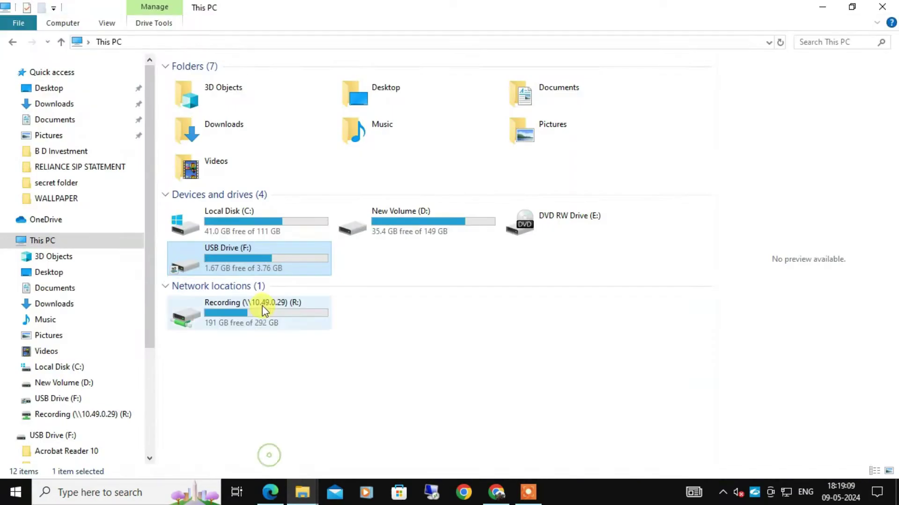
pyautogui.doubleClick(251, 262)
pyautogui.moveTo(303, 489)
pyautogui.click(351, 463)
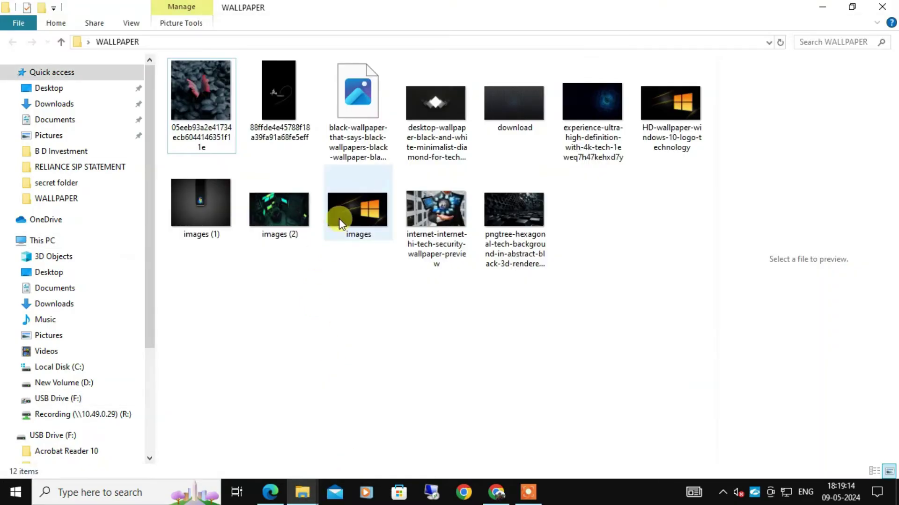
pyautogui.click(435, 208)
pyautogui.rightClick(434, 209)
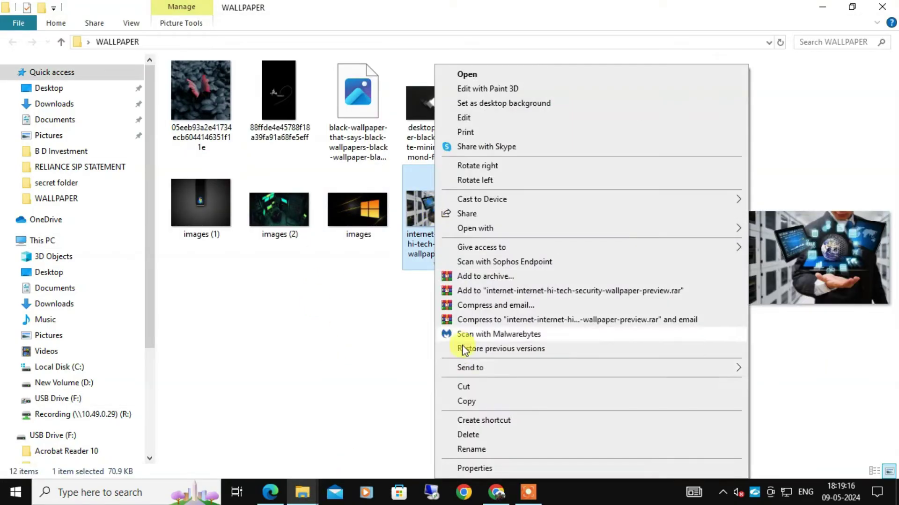
pyautogui.click(469, 402)
# - Paste the image onto USB Drive (F:), dismiss the write-protected error, and go back to This PC
pyautogui.click(823, 7)
pyautogui.rightClick(626, 239)
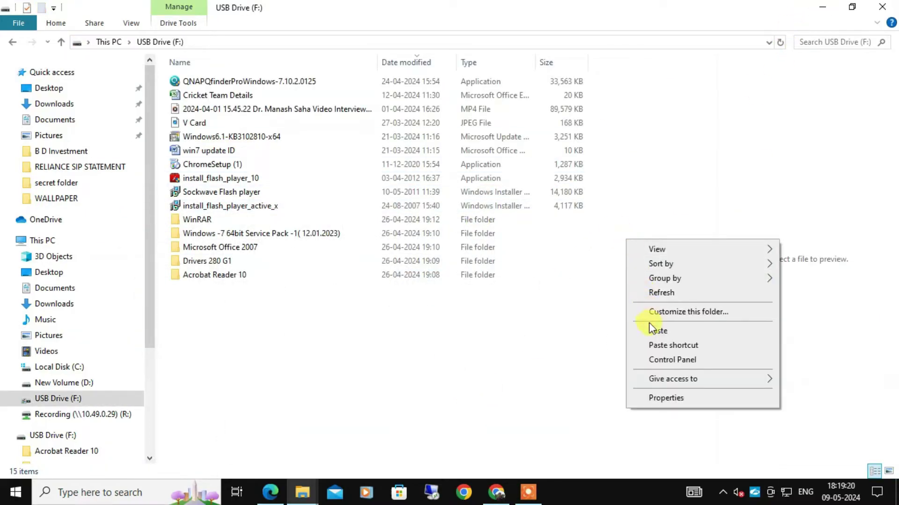
pyautogui.click(650, 329)
pyautogui.moveTo(419, 83); pyautogui.dragTo(421, 87)
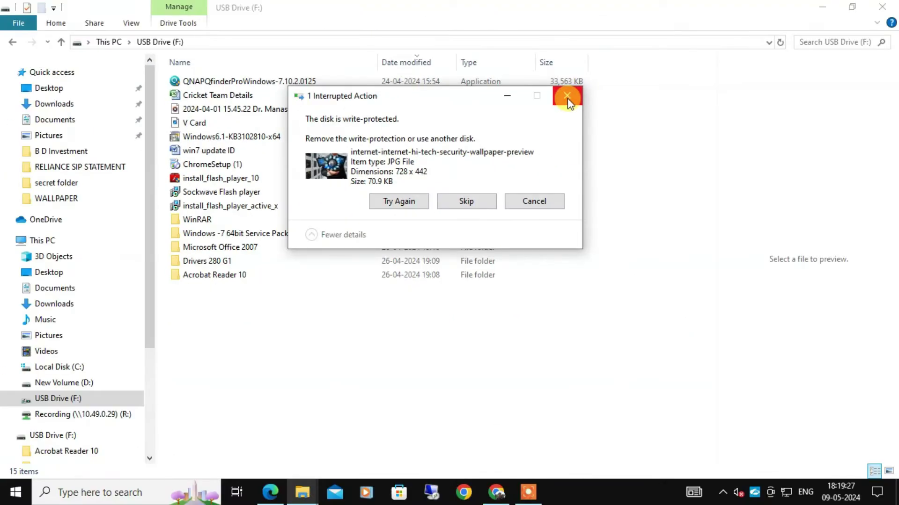
pyautogui.click(568, 96)
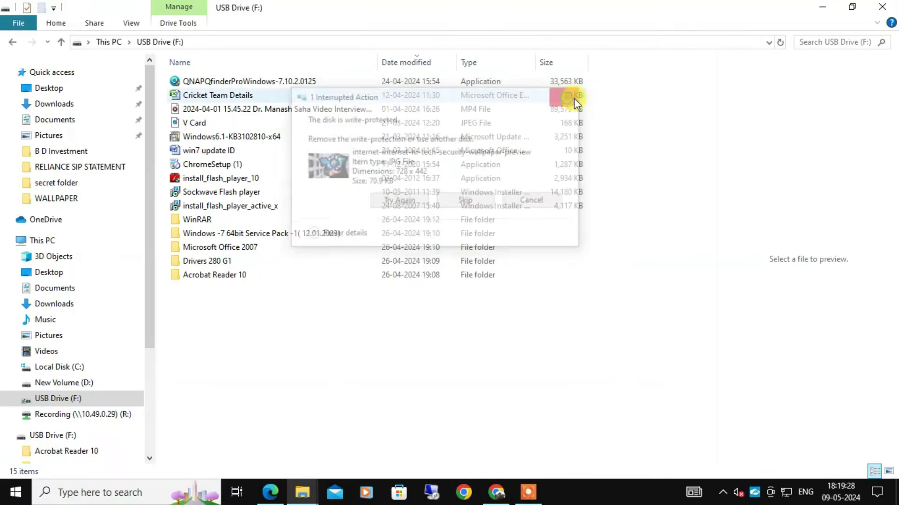
pyautogui.click(62, 43)
# - Allow Everyone Full Control, Change and Read under Advanced Sharing permissions for USB Drive (F:)
pyautogui.rightClick(256, 259)
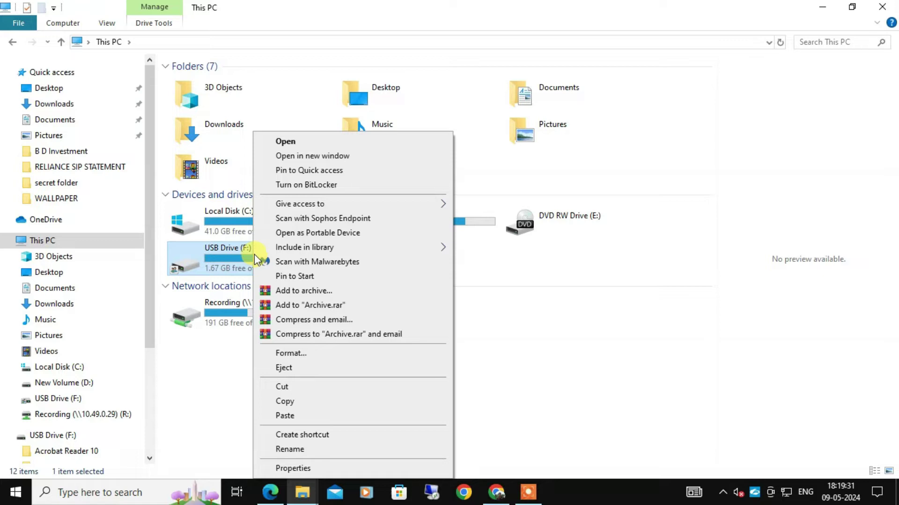
pyautogui.click(293, 468)
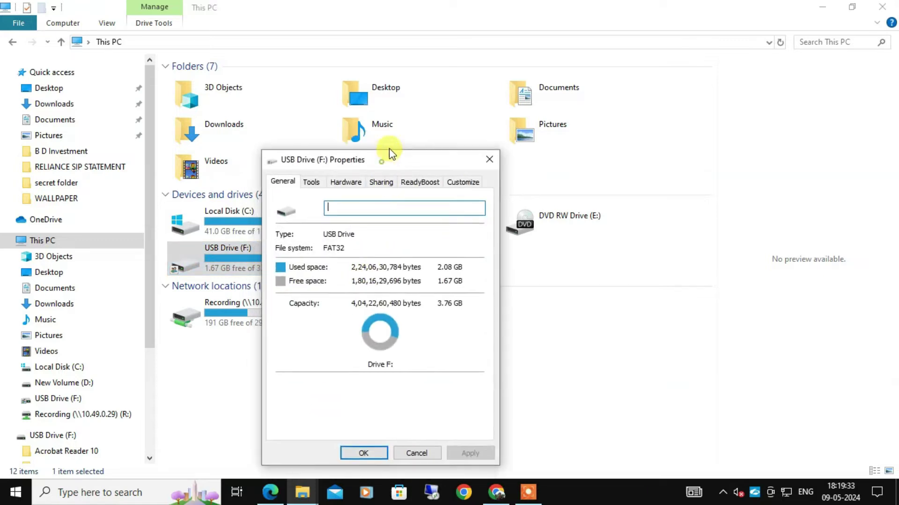
pyautogui.moveTo(392, 153); pyautogui.dragTo(404, 119)
pyautogui.click(393, 147)
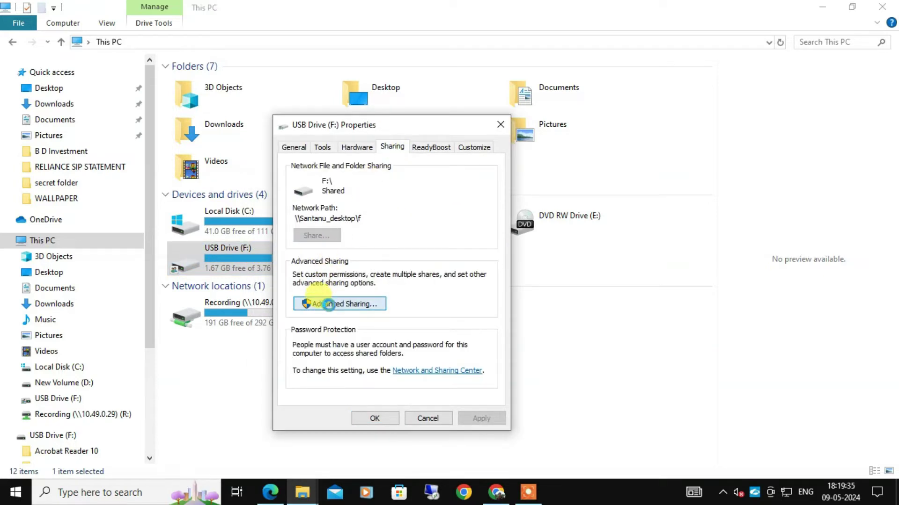
pyautogui.click(328, 304)
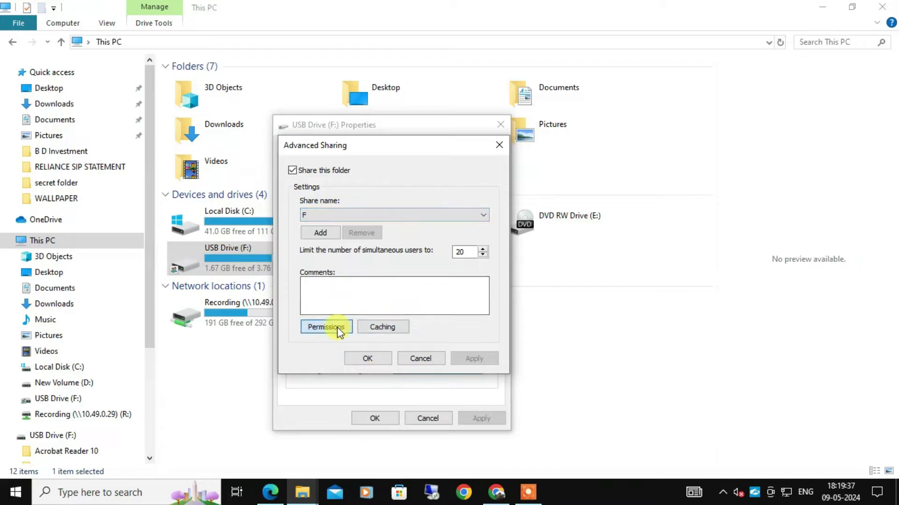
pyautogui.click(336, 327)
pyautogui.click(446, 339)
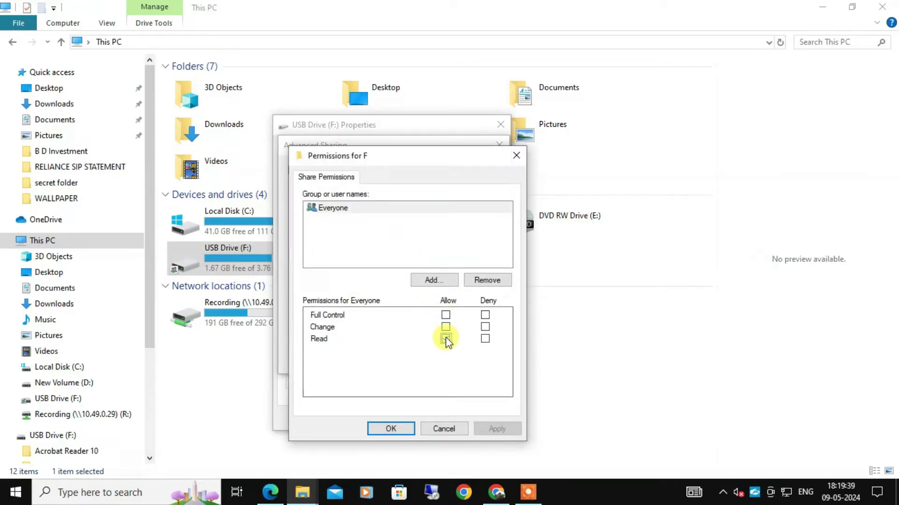
pyautogui.click(445, 339)
pyautogui.click(446, 315)
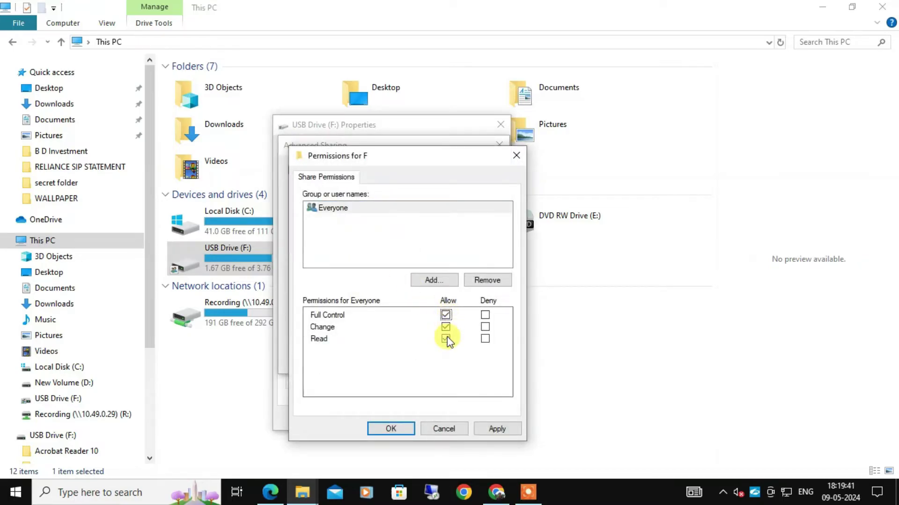
pyautogui.click(410, 429)
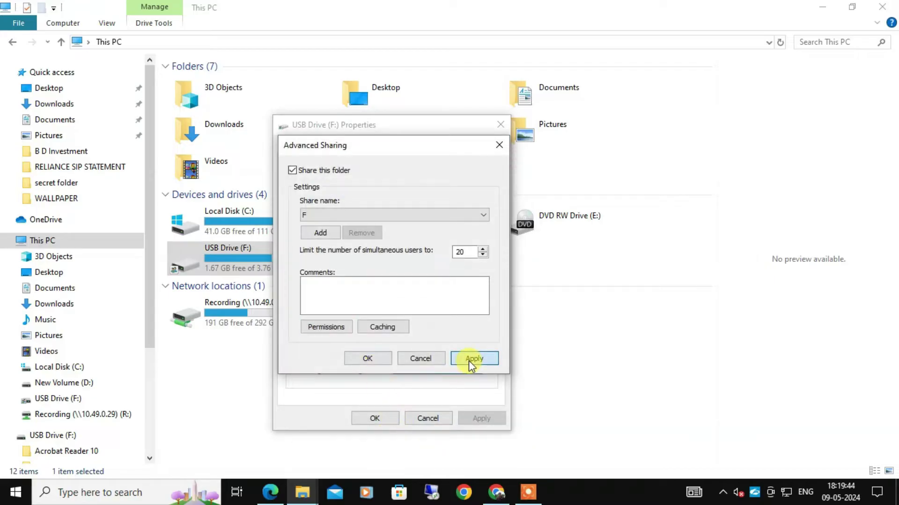
pyautogui.click(375, 362)
pyautogui.click(379, 417)
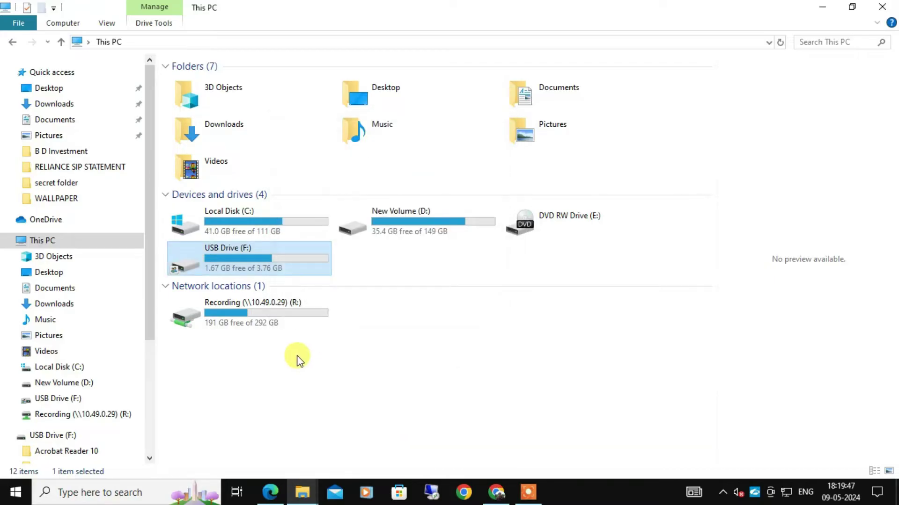
# - Paste the wallpaper into USB Drive (F:) again, cancel the write-protect error, and minimize Explorer
pyautogui.doubleClick(278, 263)
pyautogui.rightClick(336, 327)
pyautogui.click(375, 243)
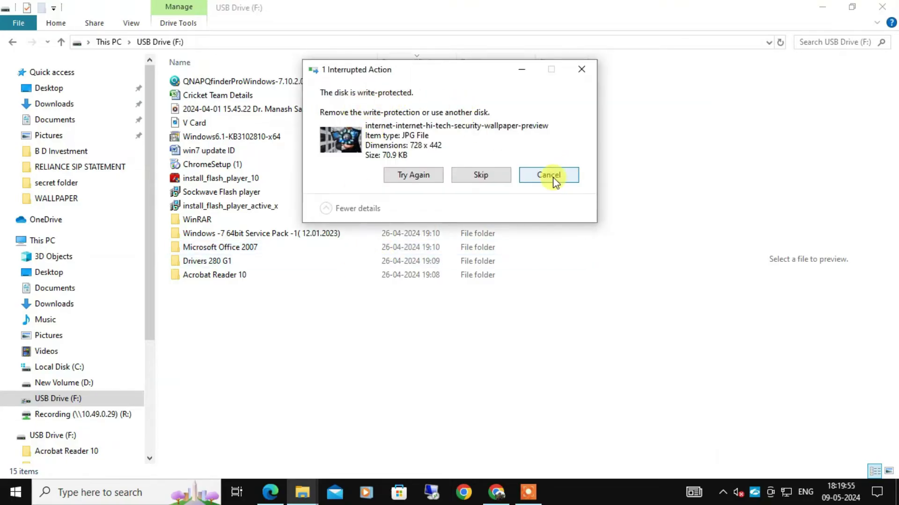
pyautogui.click(549, 175)
pyautogui.click(62, 41)
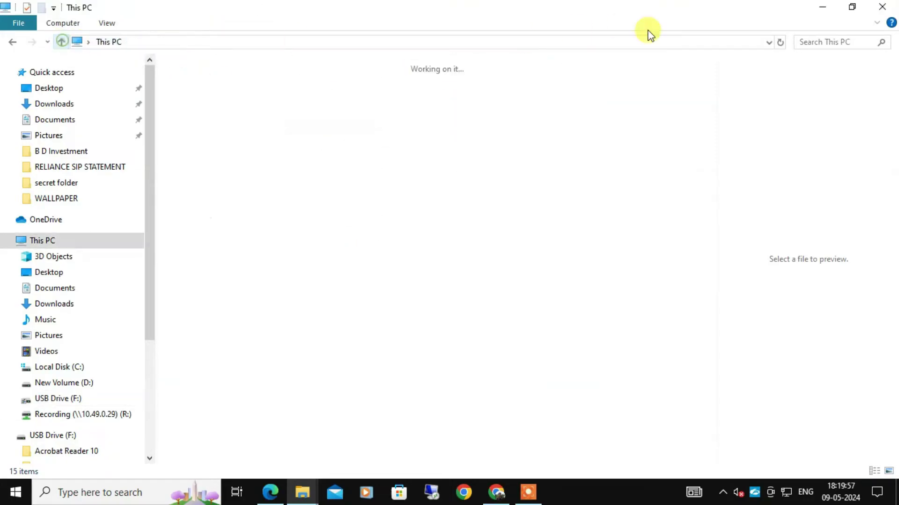
pyautogui.click(821, 6)
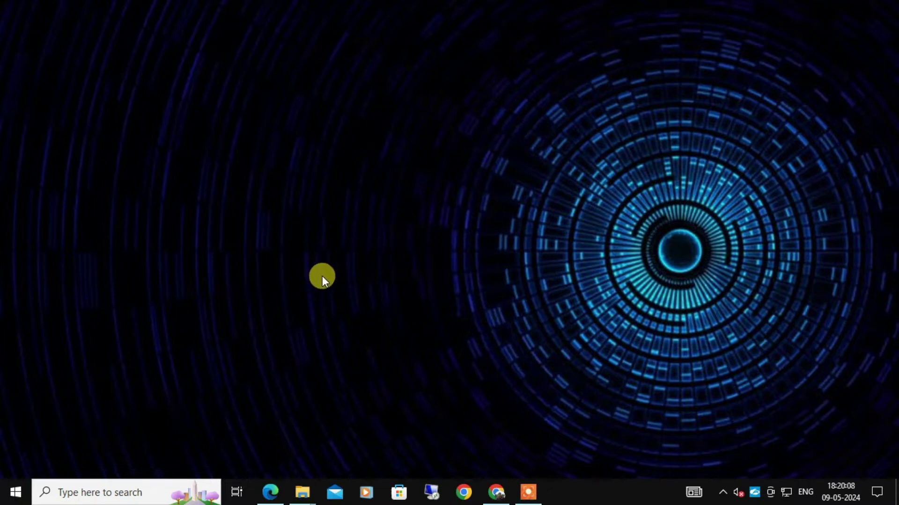
# - Run Command Prompt as administrator from a 'cmd' search and start diskpart
pyautogui.click(86, 492)
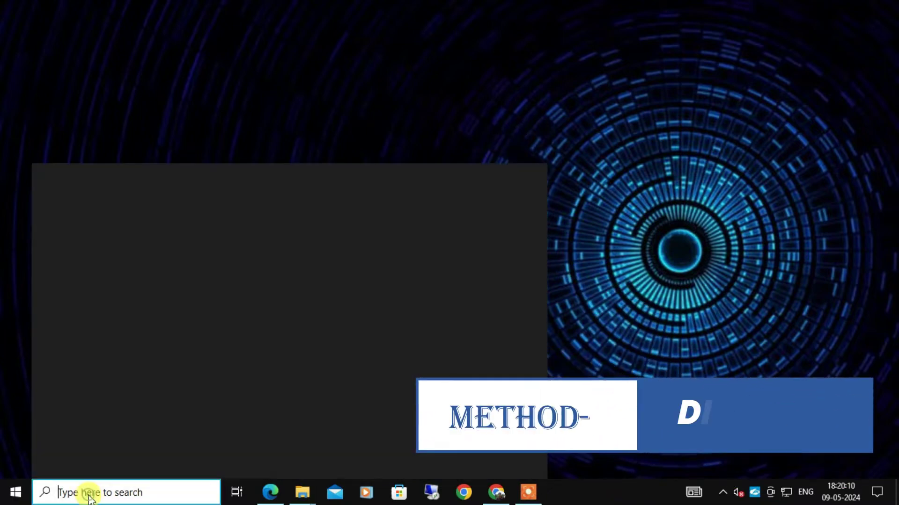
pyautogui.write('cmd')
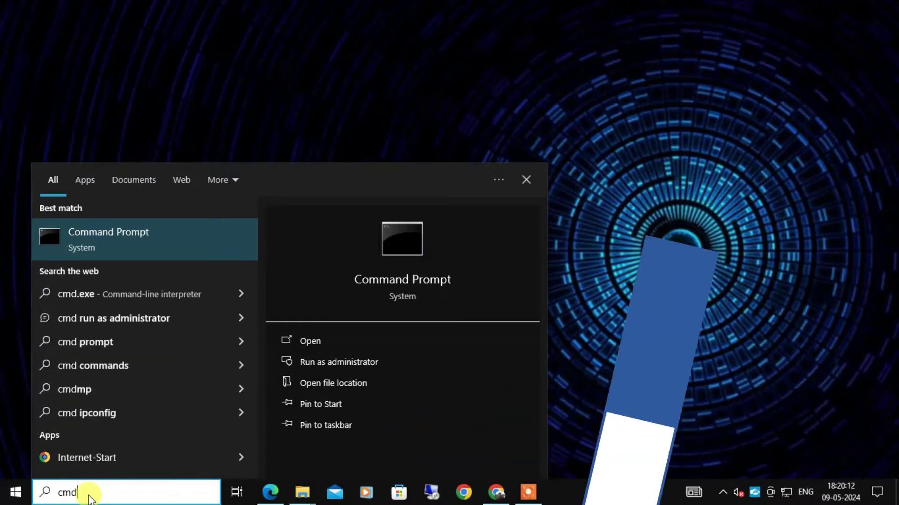
pyautogui.rightClick(133, 246)
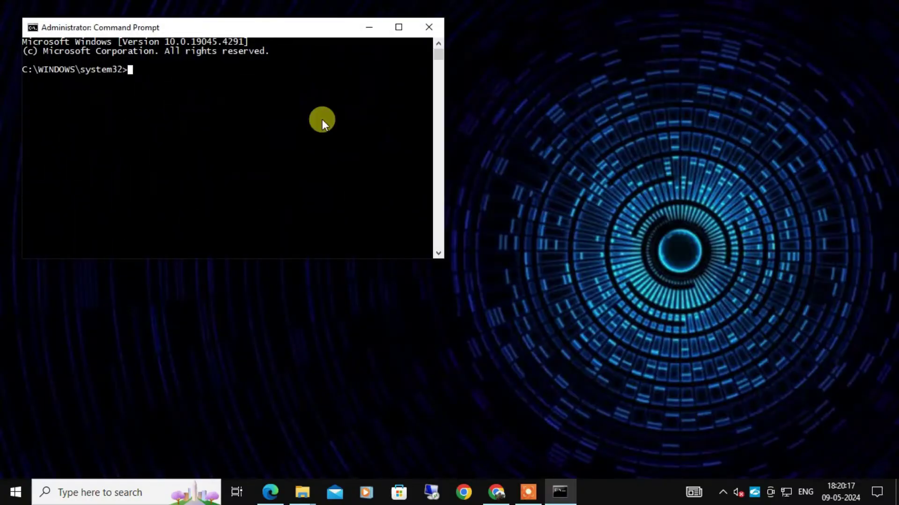
pyautogui.moveTo(297, 28); pyautogui.dragTo(454, 124)
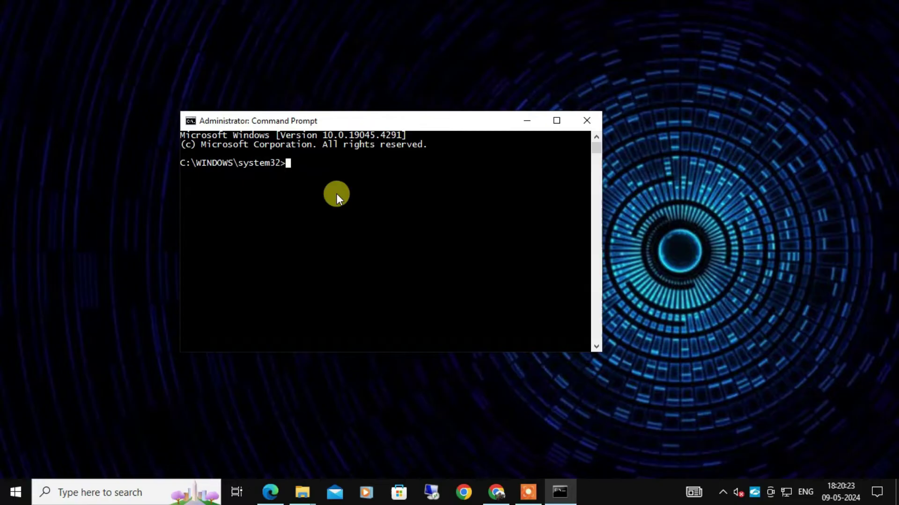
pyautogui.write('diskpart')
pyautogui.press('Return')
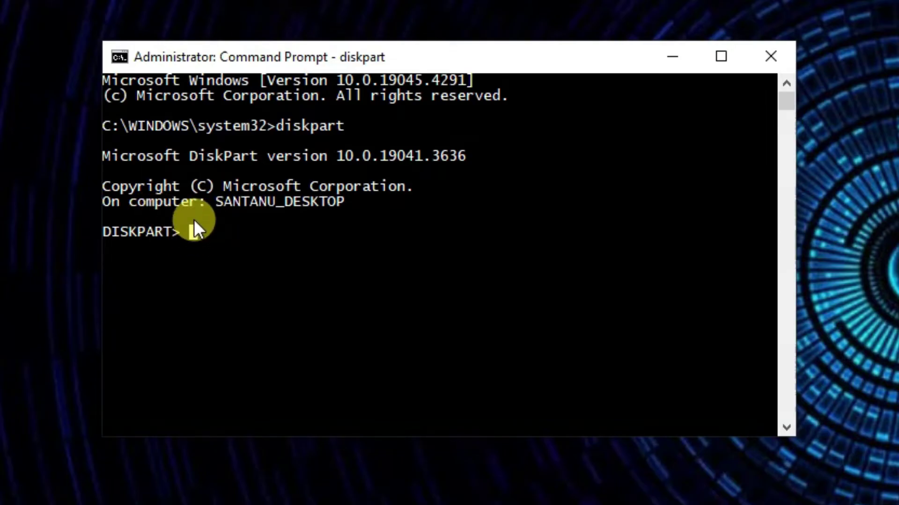
# - Run 'list disk' and pick out the 3864 MB Disk 2 as the USB drive
pyautogui.write('list disk')
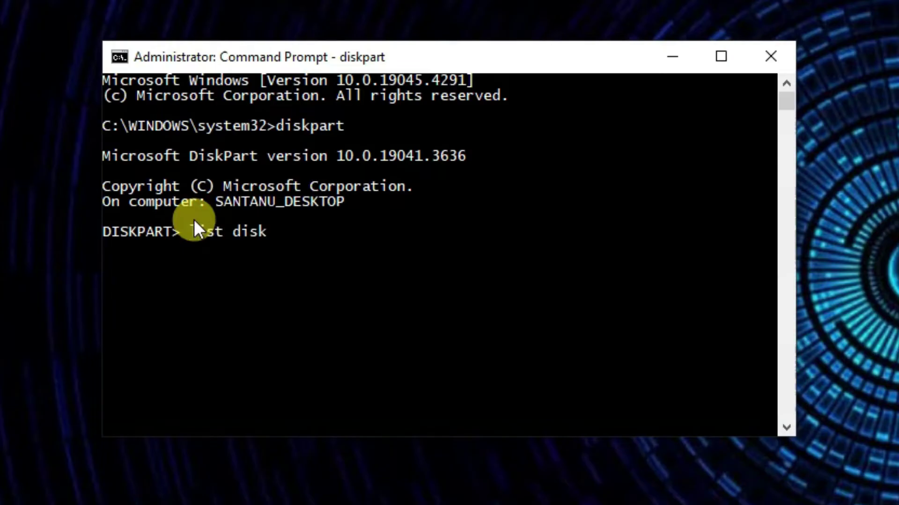
pyautogui.press('Return')
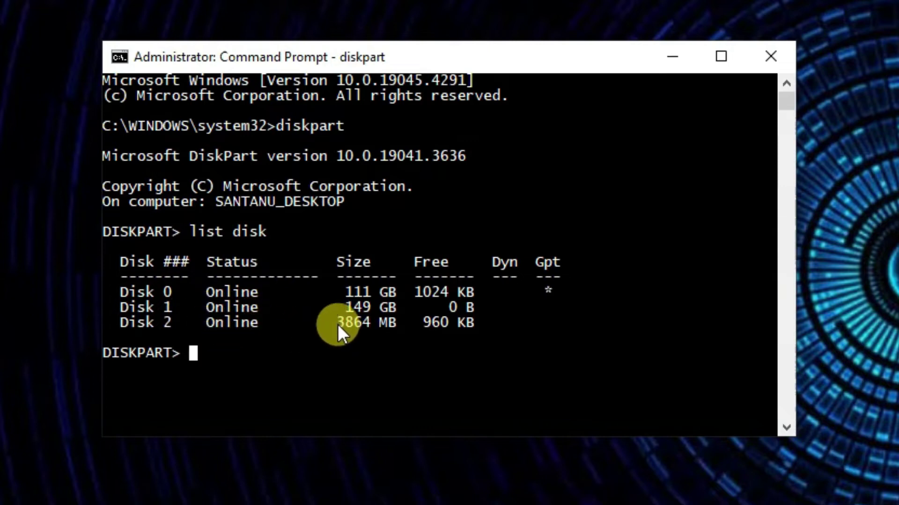
pyautogui.moveTo(337, 323); pyautogui.dragTo(387, 329)
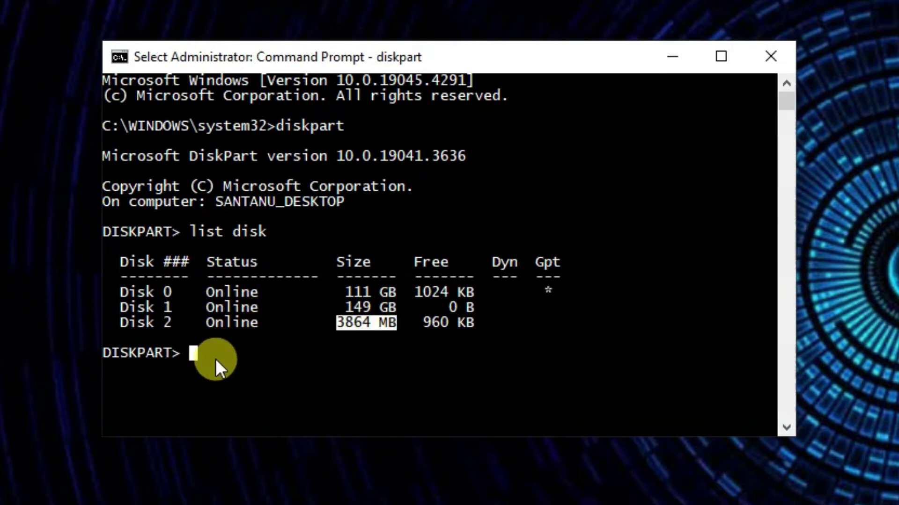
pyautogui.click(184, 352)
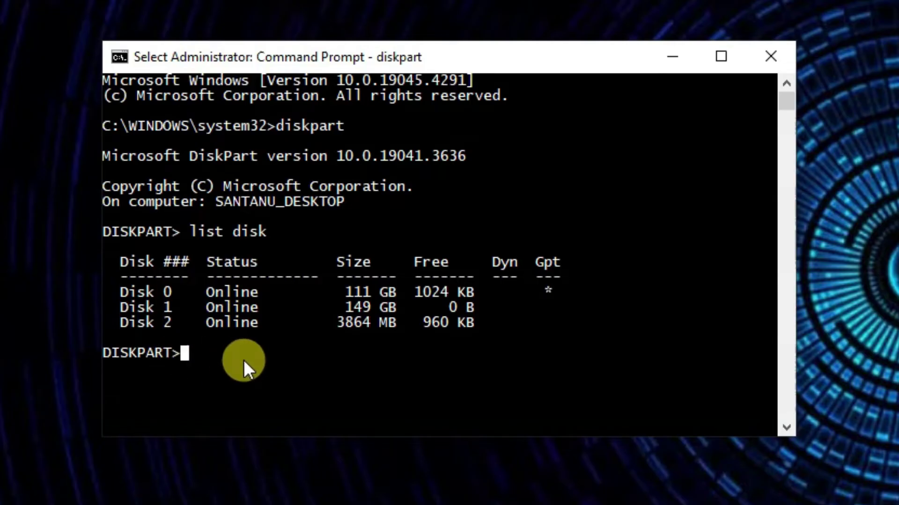
pyautogui.write('s')
pyautogui.press('BackSpace')
pyautogui.hotkey('ctrl', 'm')
pyautogui.press('Escape')
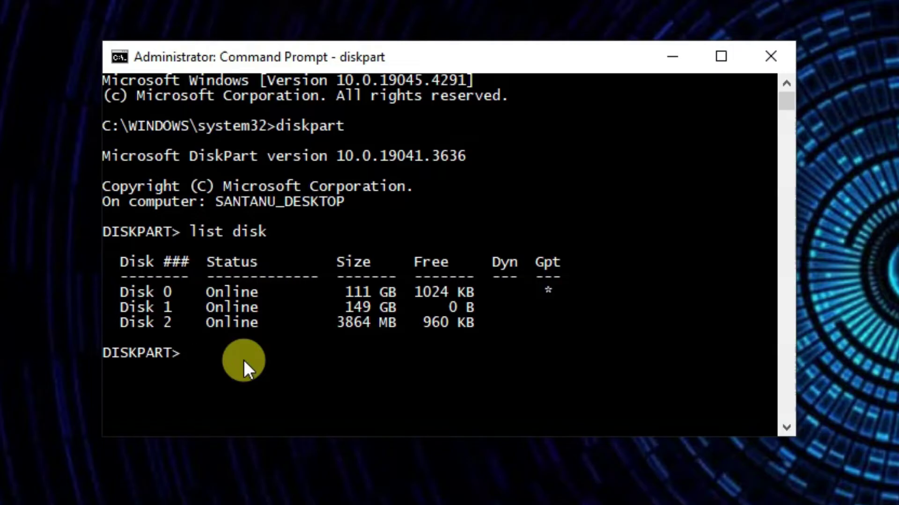
# - Select disk 2 and run 'attributes disk clear readonly' on it
pyautogui.write('select disk 2')
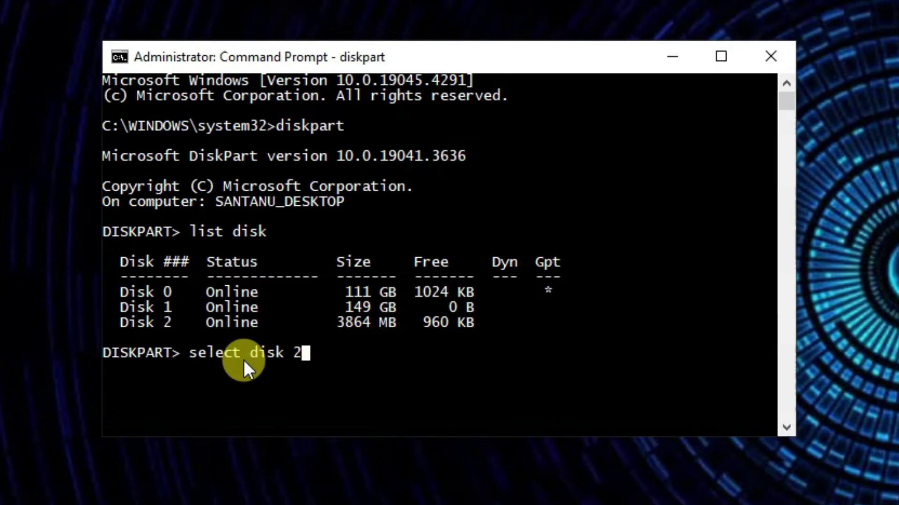
pyautogui.press('Return')
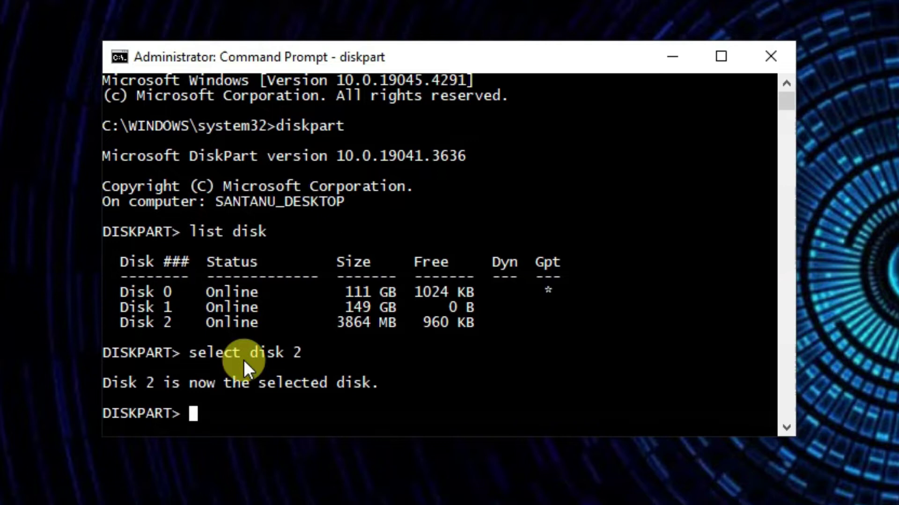
pyautogui.write('attr')
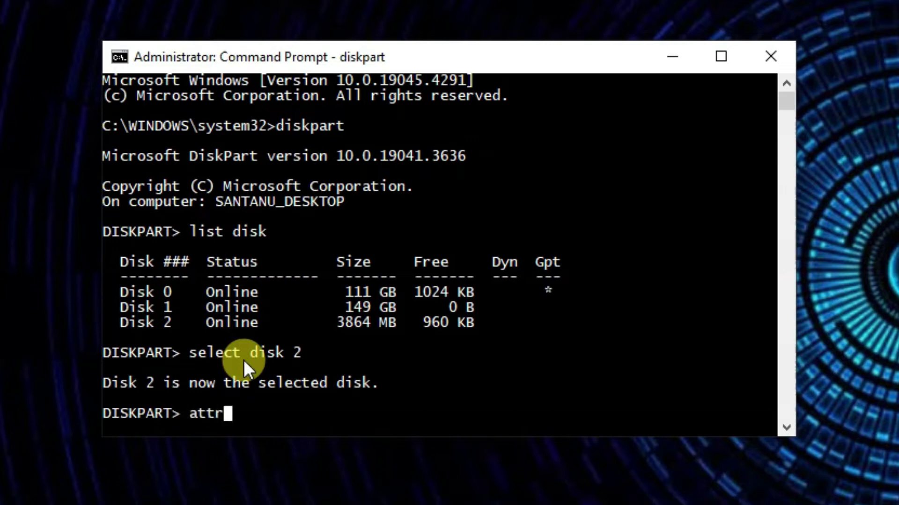
pyautogui.write('ibutes')
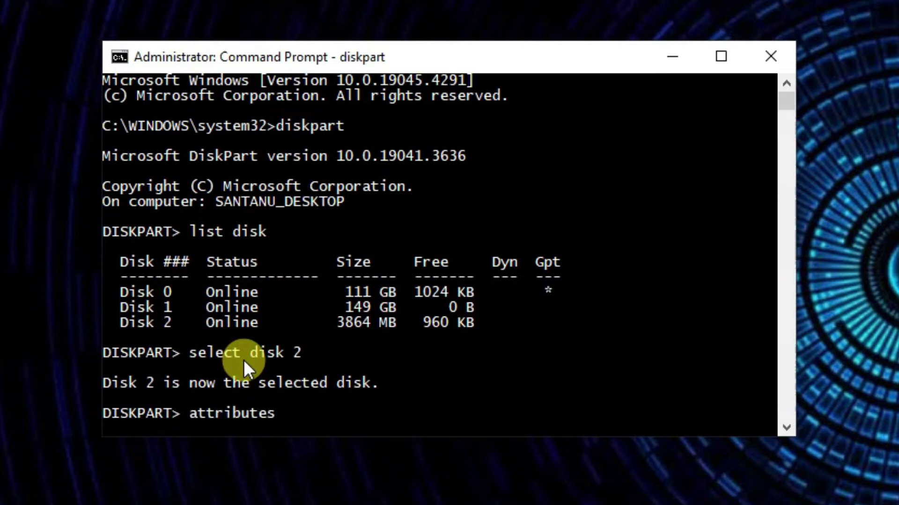
pyautogui.write(' disk cle')
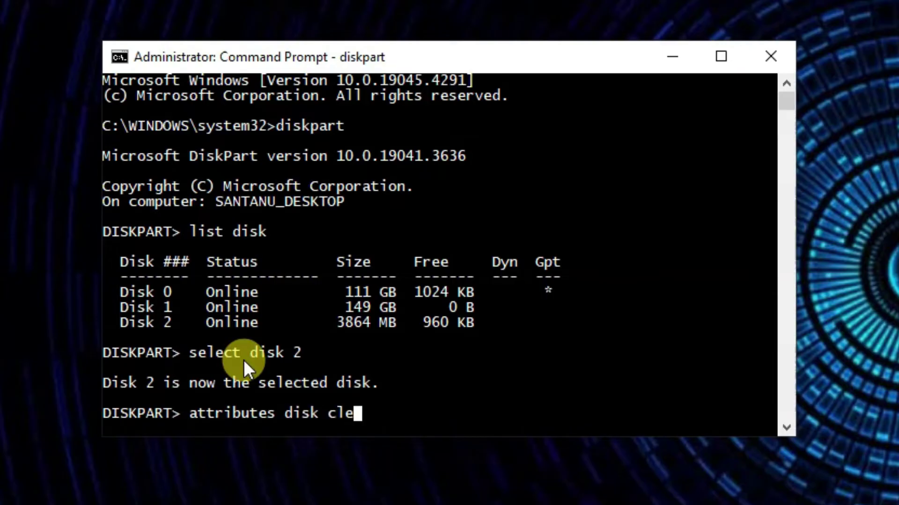
pyautogui.write('ar readonly')
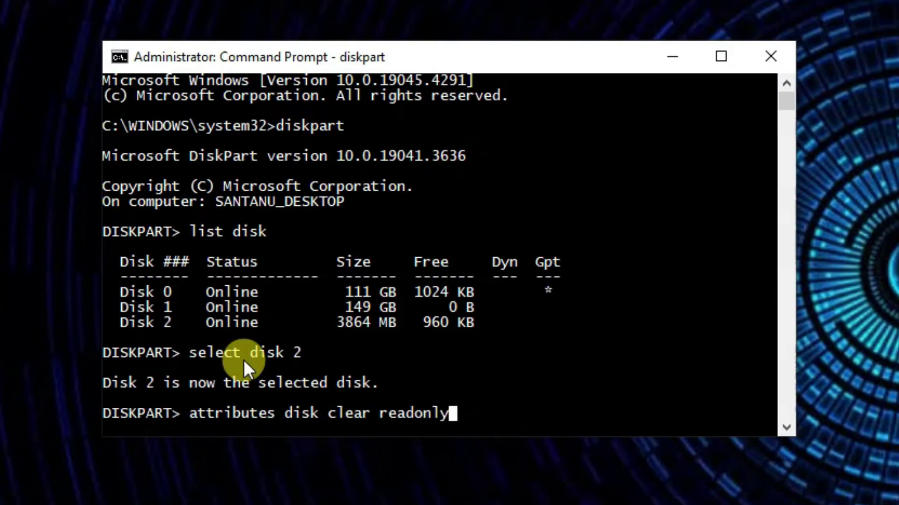
pyautogui.press('Return')
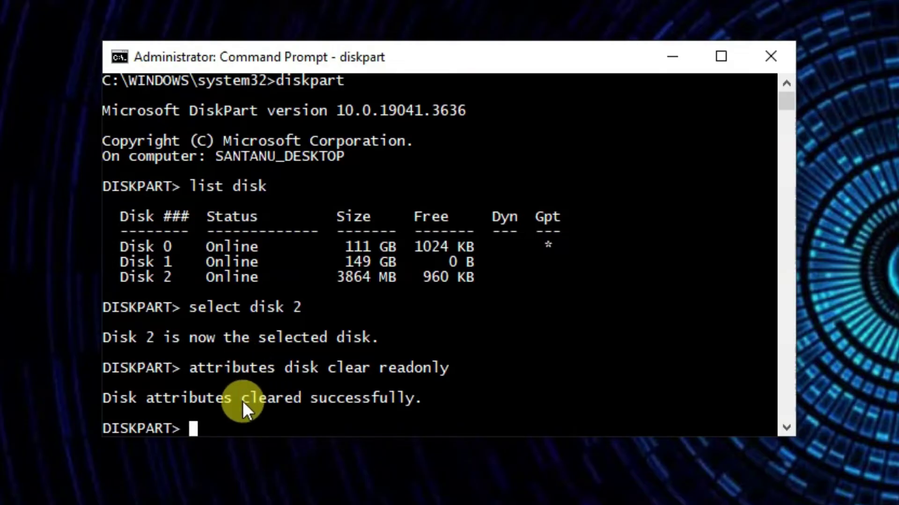
# - Exit DiskPart, close Command Prompt, and bring File Explorer back
pyautogui.write('exit')
pyautogui.press('Return')
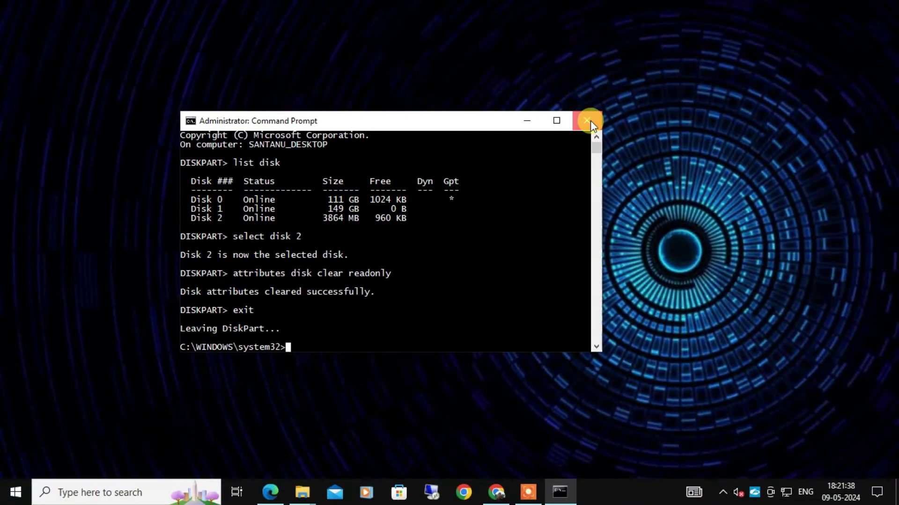
pyautogui.click(646, 100)
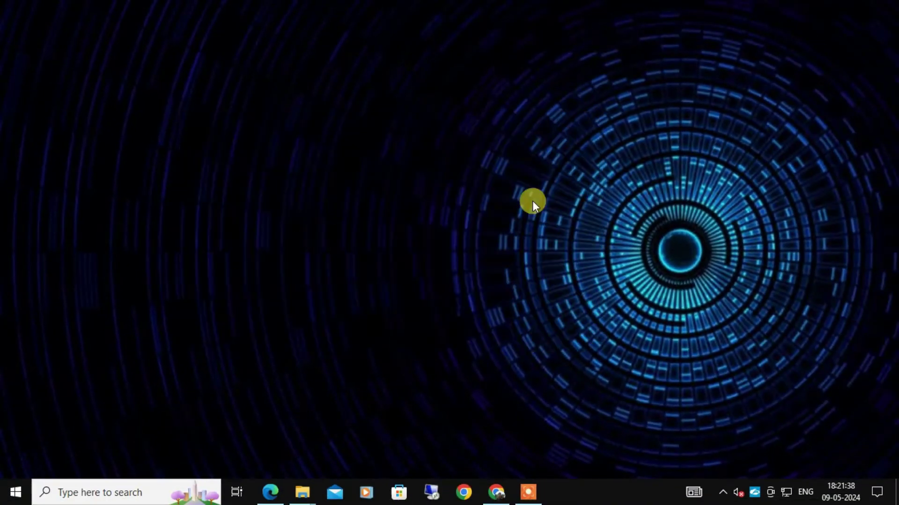
pyautogui.moveTo(305, 492)
pyautogui.click(248, 441)
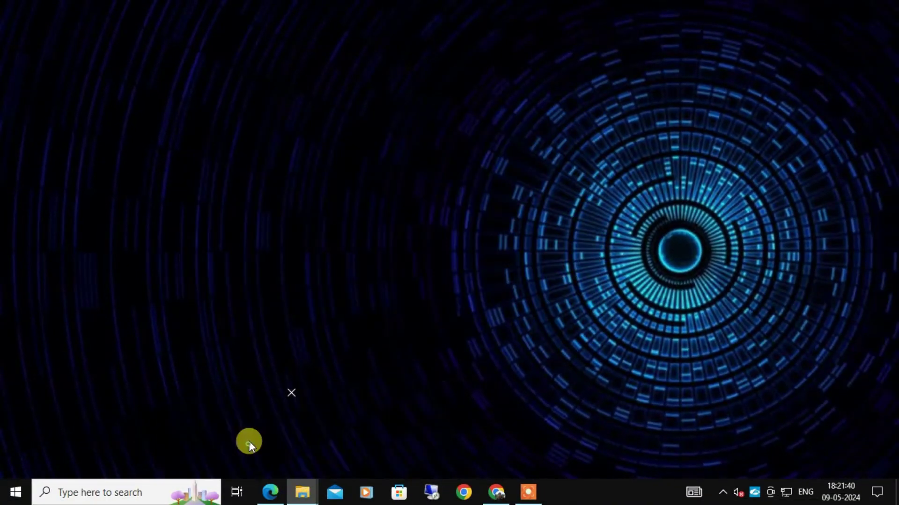
# - Paste the security wallpaper JPG into USB Drive (F:) with Ctrl+V, then minimize Explorer
pyautogui.doubleClick(259, 262)
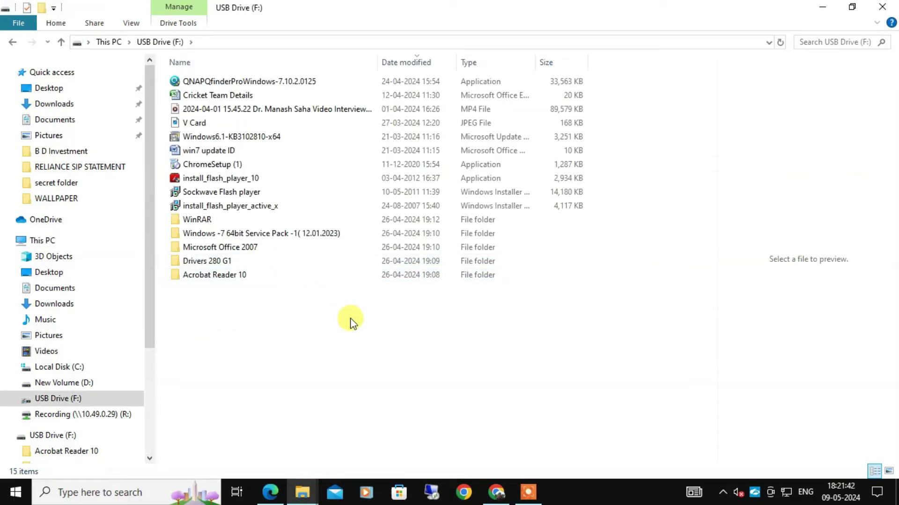
pyautogui.hotkey('ctrl', 'v')
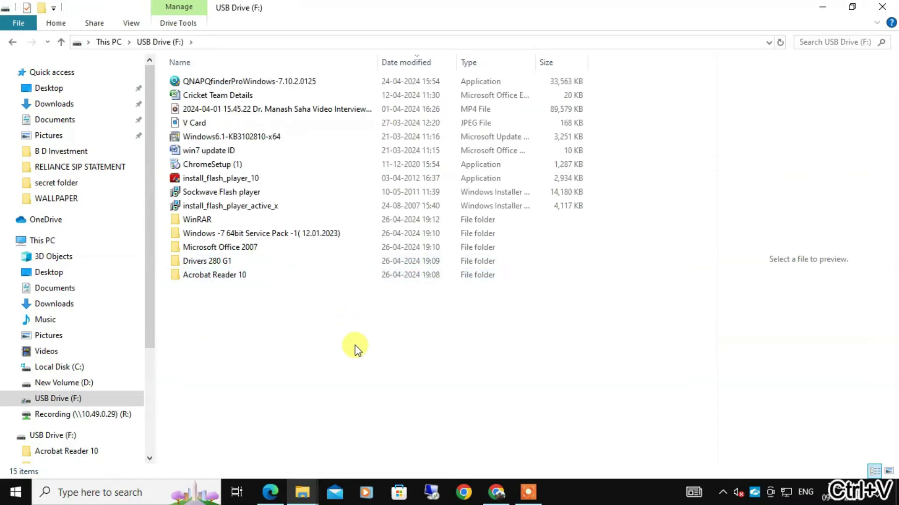
pyautogui.click(588, 359)
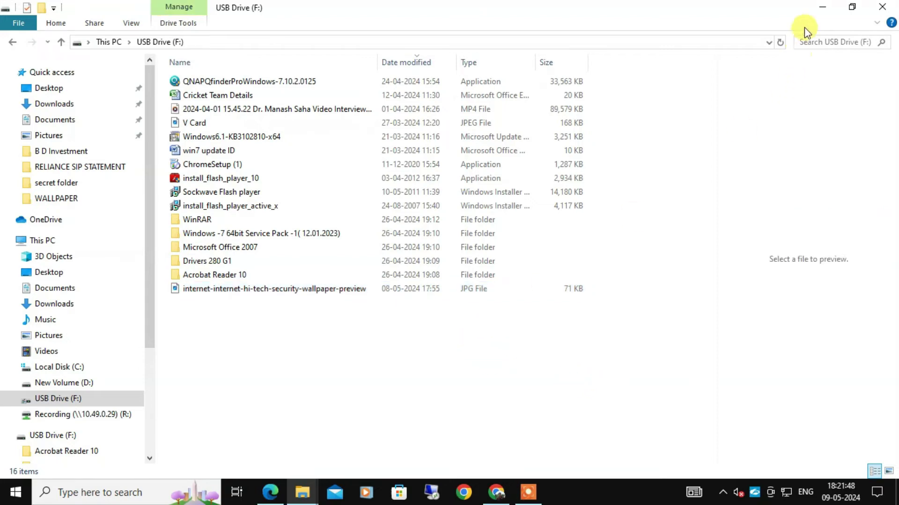
pyautogui.click(818, 7)
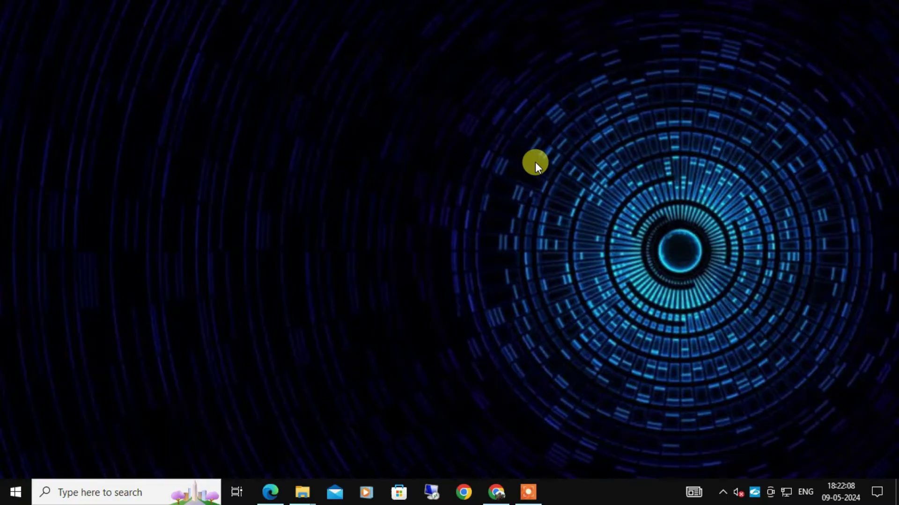
# - Open the Run dialog with Win+R and enter 'regedit'
pyautogui.press('super+r')
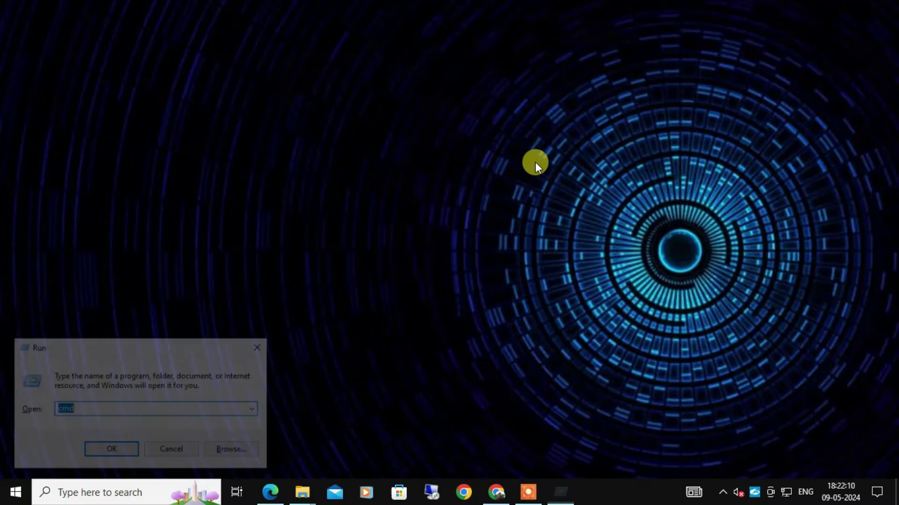
pyautogui.write('re')
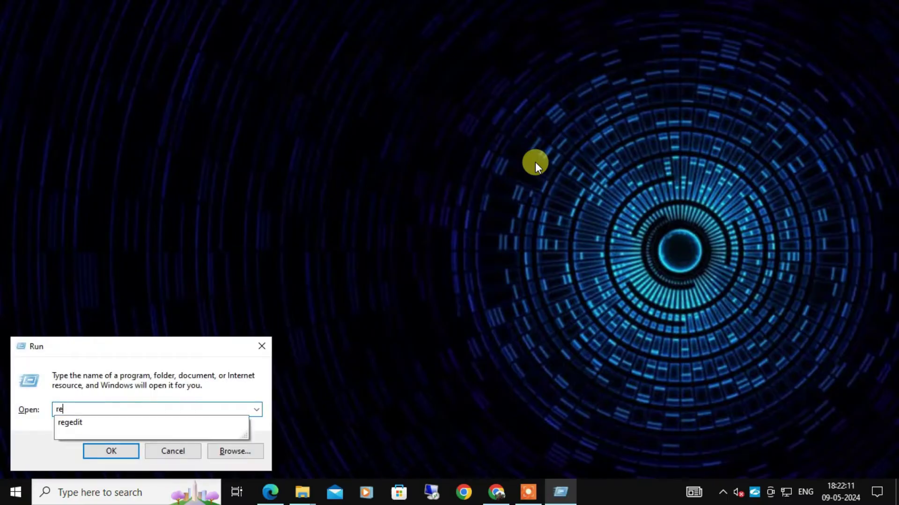
pyautogui.write('gedit')
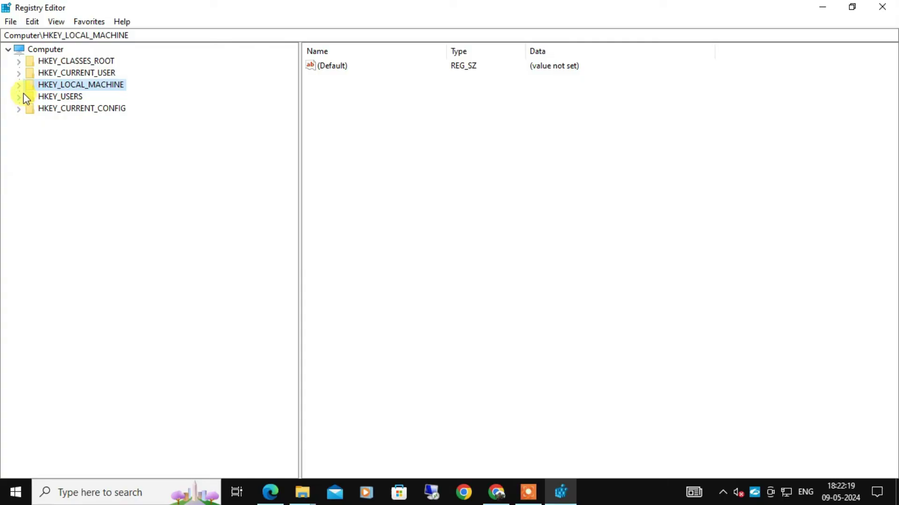
# - Expand HKEY_LOCAL_MACHINE > SYSTEM > CurrentControlSet > Control and scroll through its subkeys
pyautogui.click(19, 86)
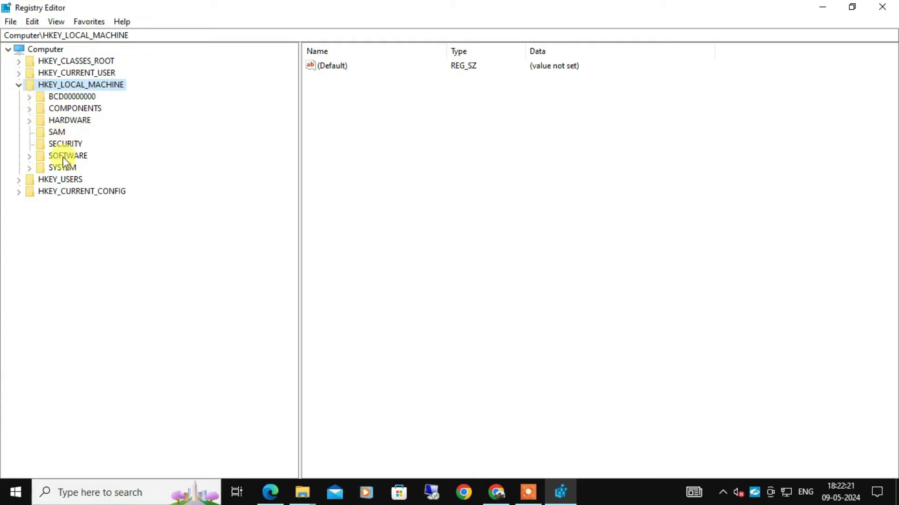
pyautogui.click(30, 168)
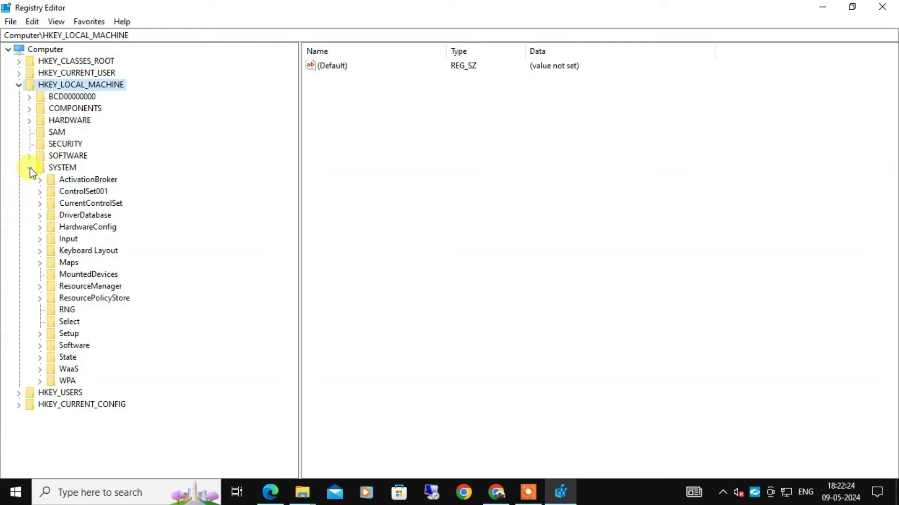
pyautogui.click(40, 204)
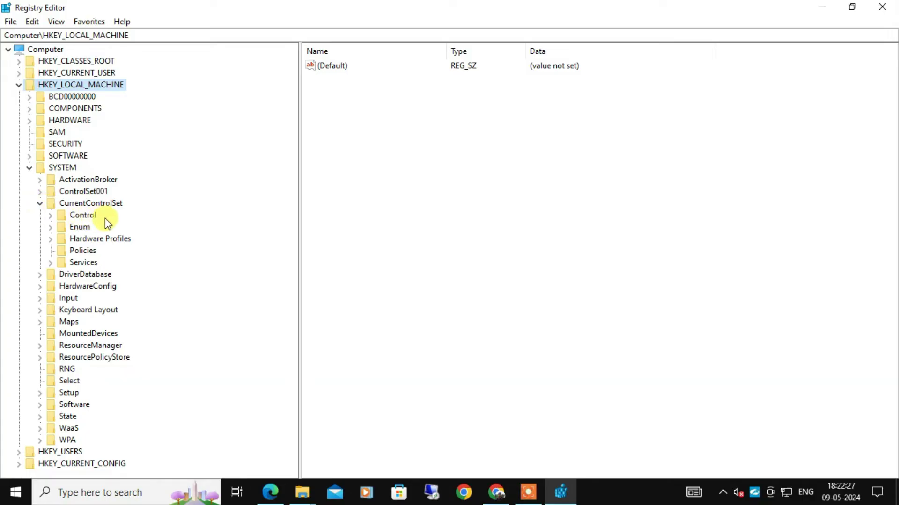
pyautogui.click(50, 216)
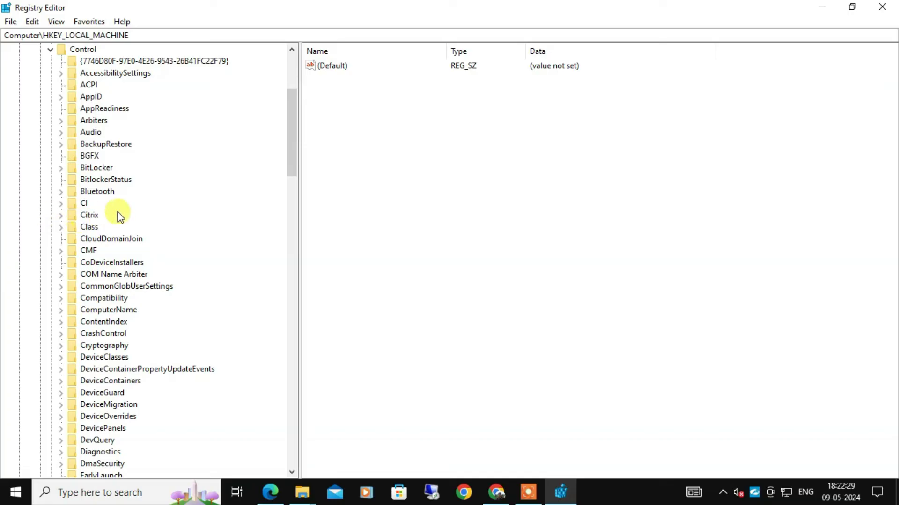
pyautogui.scroll(-1, 124, 214)
pyautogui.scroll(-3, 124, 214)
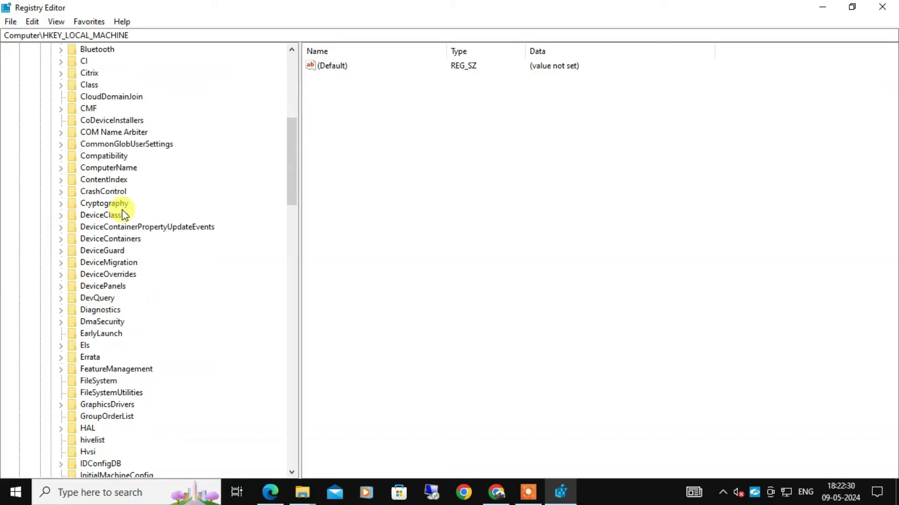
pyautogui.scroll(-5, 125, 214)
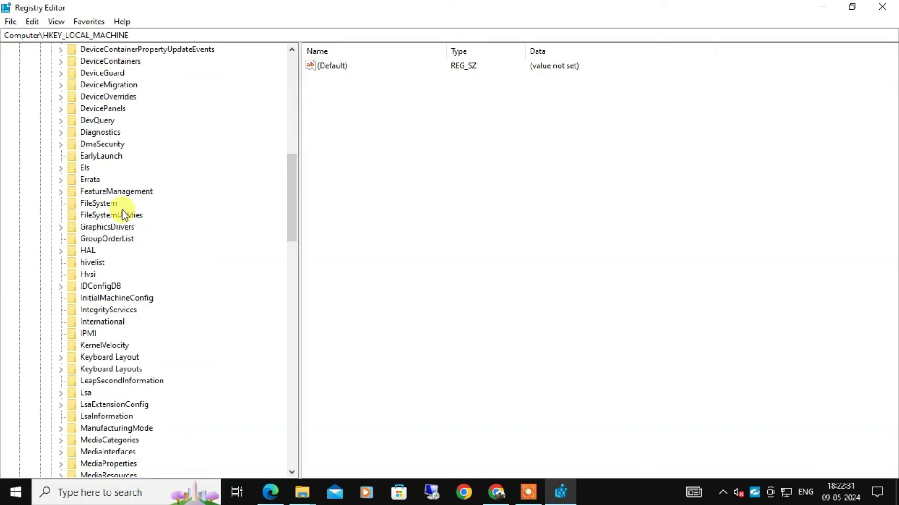
pyautogui.scroll(-2, 124, 215)
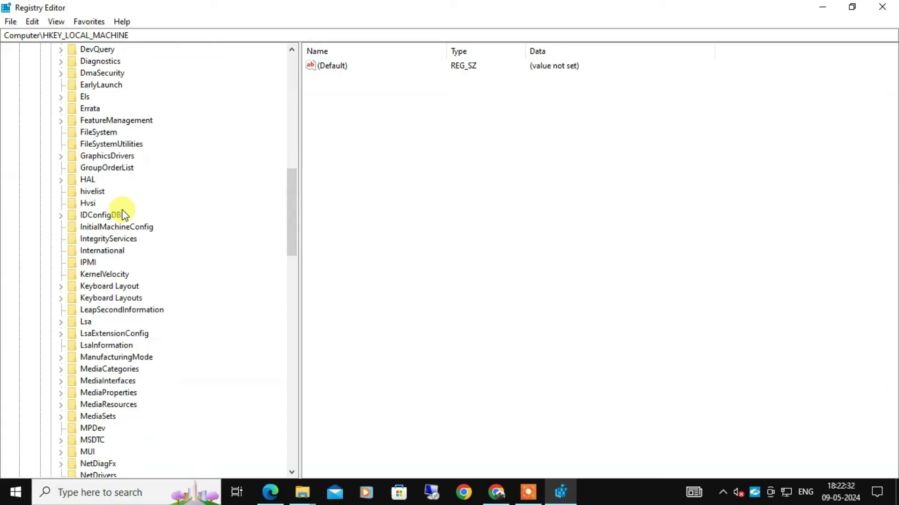
pyautogui.scroll(-6, 124, 214)
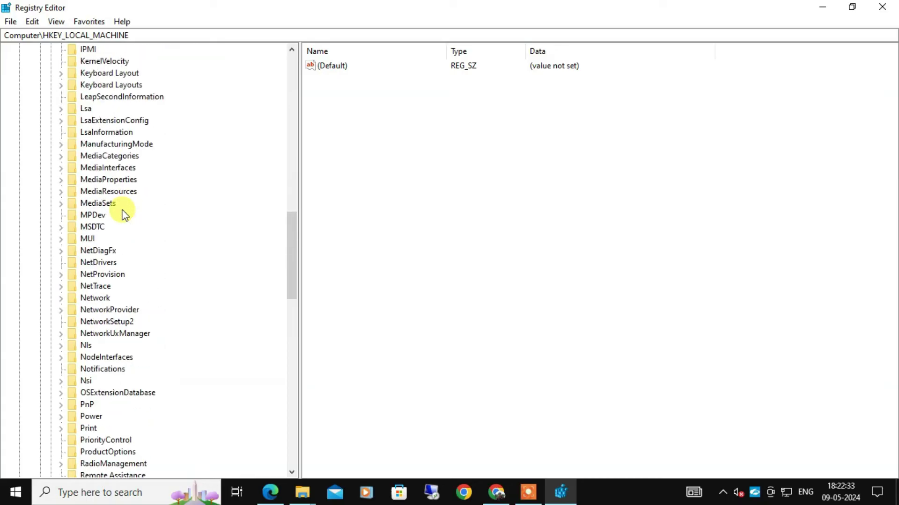
pyautogui.scroll(-3, 124, 214)
pyautogui.scroll(-3, 123, 219)
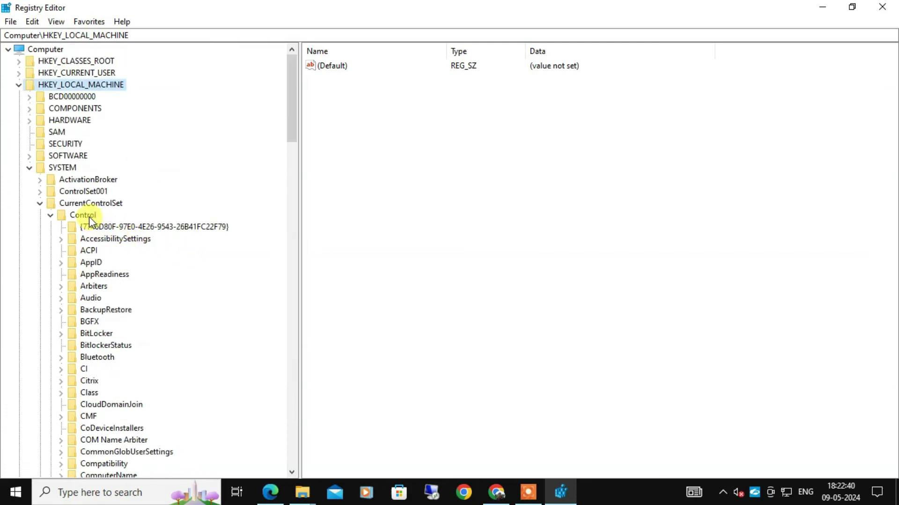
# - Add a new subkey named 'StorageDevicePolicies' under the Control key
pyautogui.rightClick(89, 217)
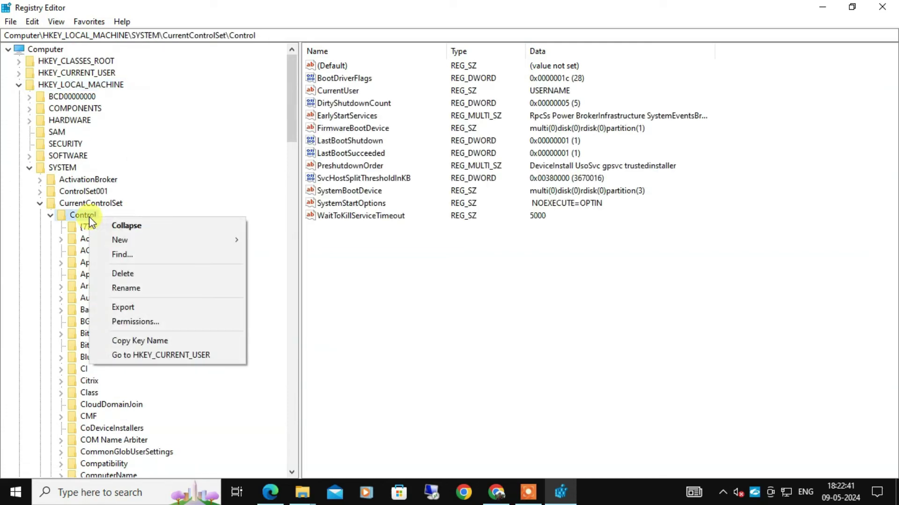
pyautogui.moveTo(131, 239)
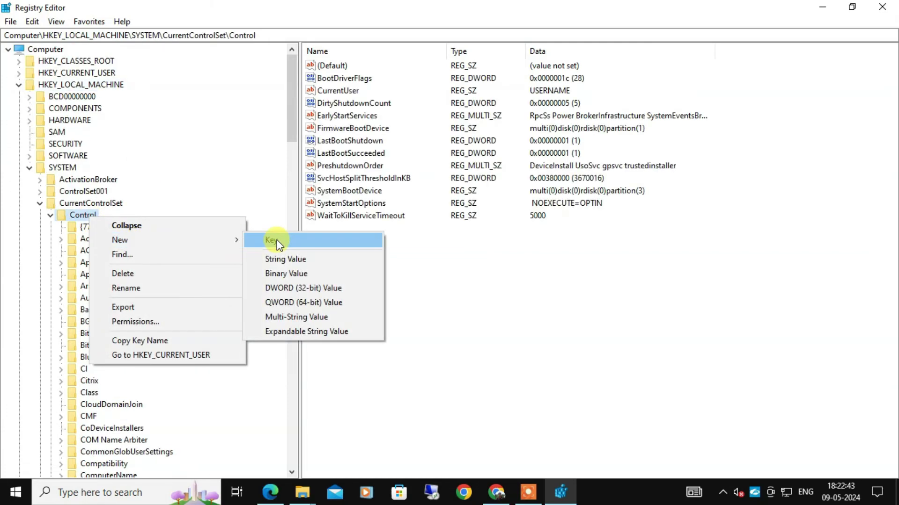
pyautogui.click(276, 240)
pyautogui.write('St')
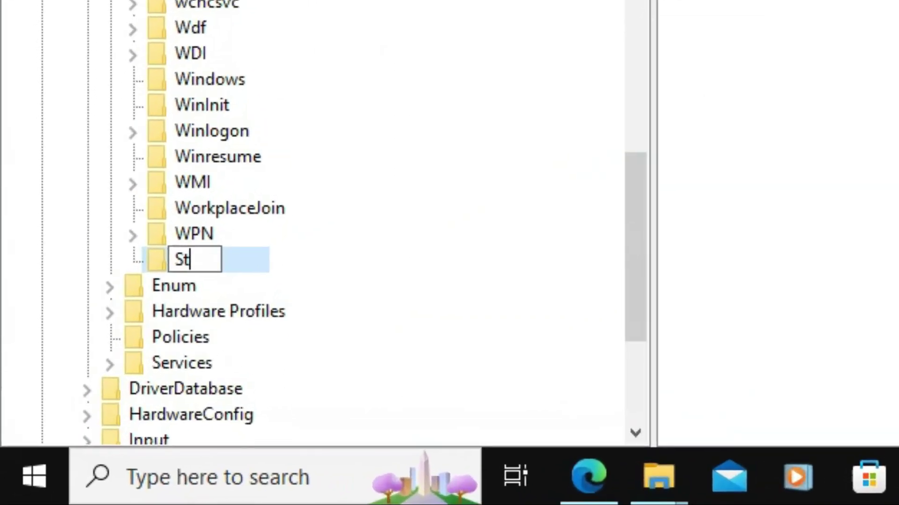
pyautogui.write('orageDe')
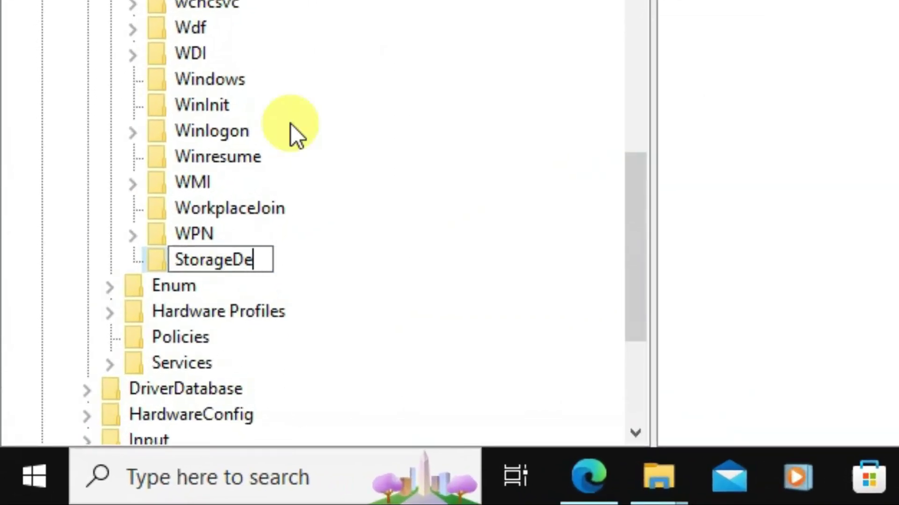
pyautogui.write('vice')
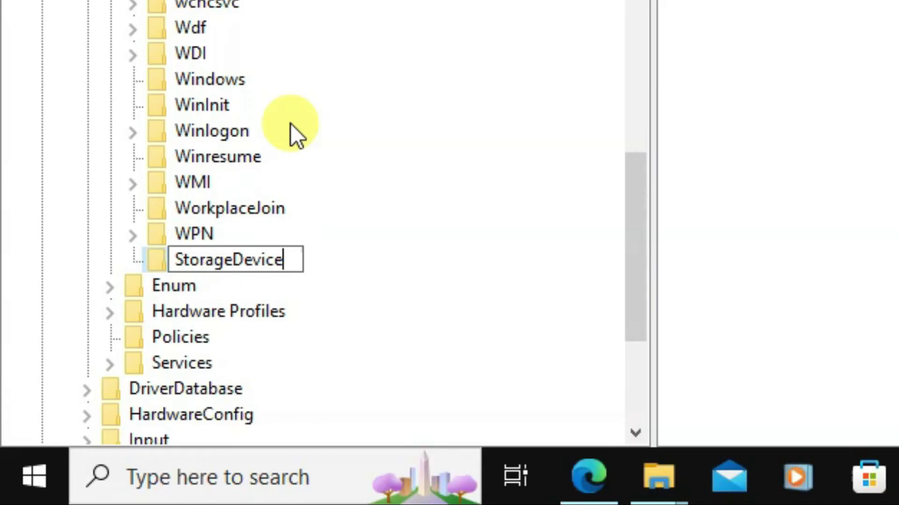
pyautogui.write('Policies')
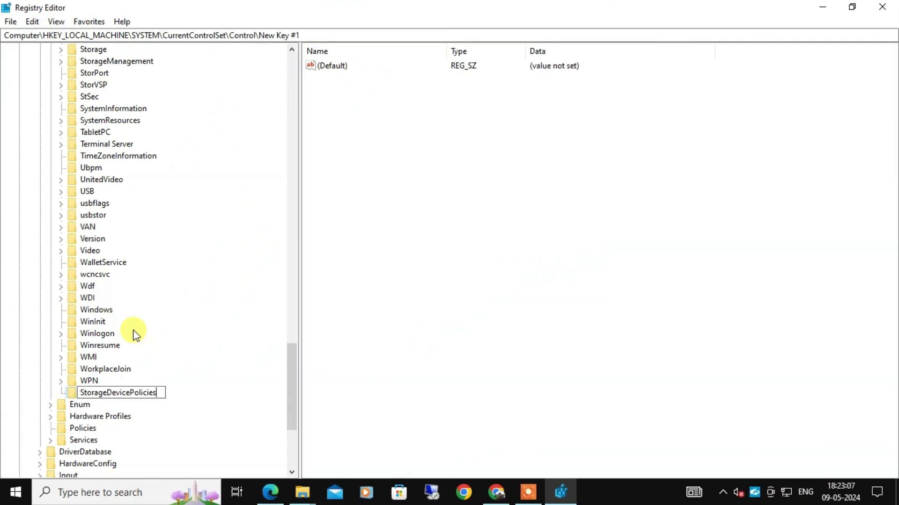
pyautogui.click(202, 380)
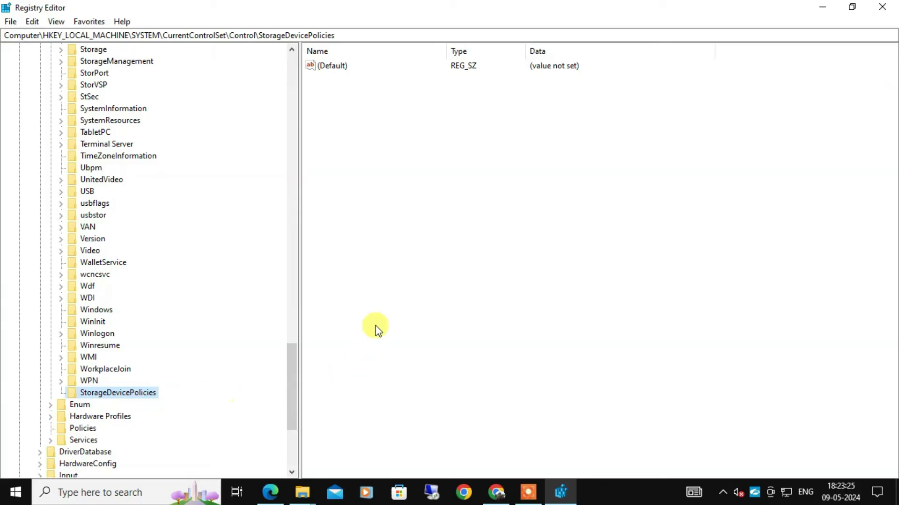
# - Create a new DWORD (32-bit) value named WriteProtect under StorageDevicePolicies
pyautogui.click(466, 218)
pyautogui.rightClick(465, 216)
pyautogui.moveTo(493, 226)
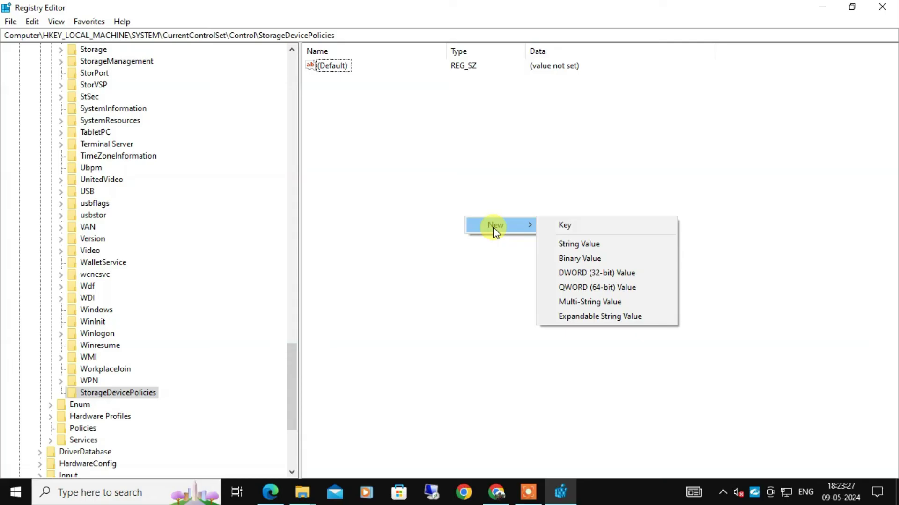
pyautogui.click(594, 271)
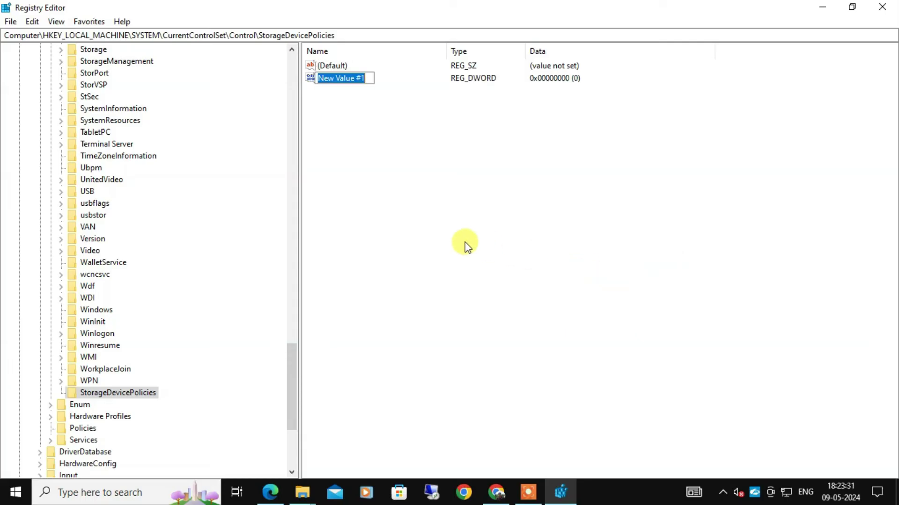
pyautogui.write('Wr')
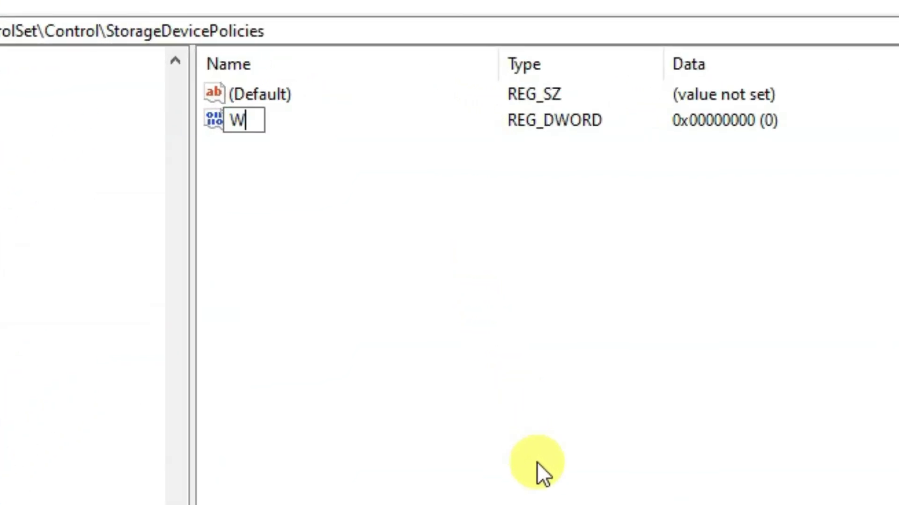
pyautogui.write('ite')
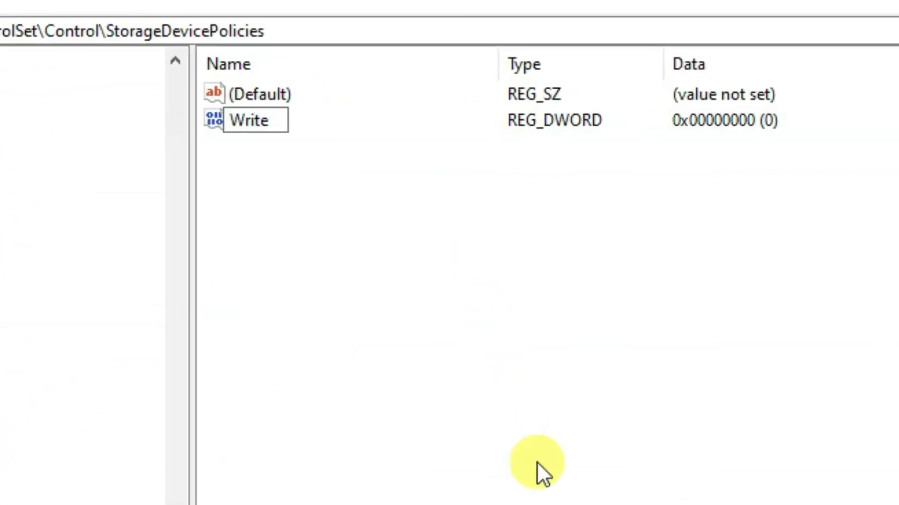
pyautogui.write('Protec')
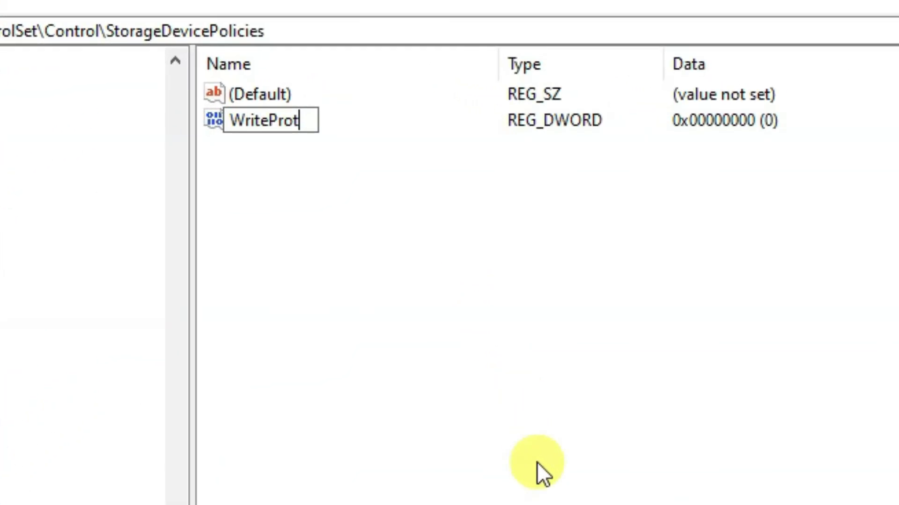
pyautogui.write('t')
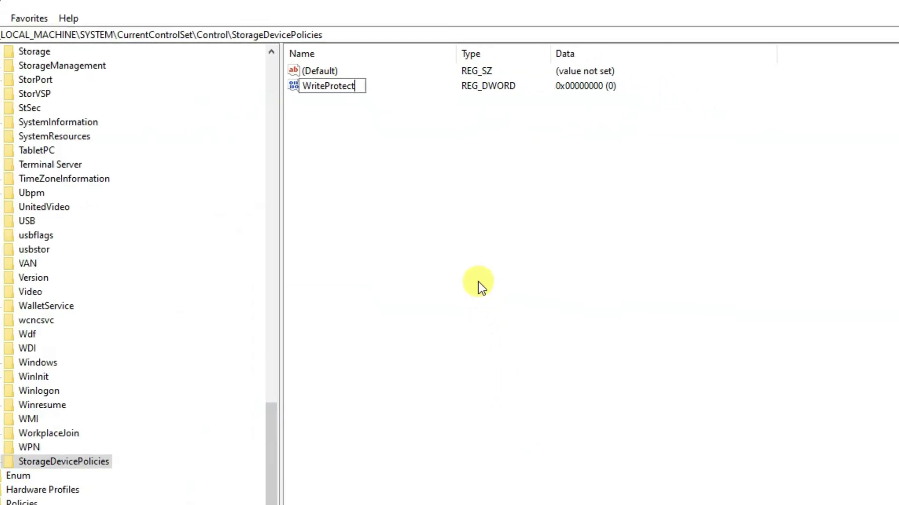
pyautogui.press('Return')
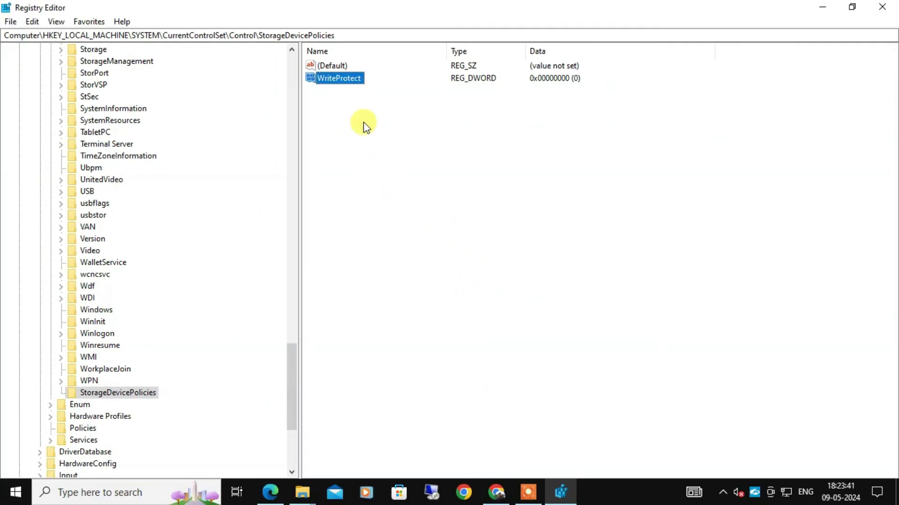
# - Confirm WriteProtect's value data as 0, then close Registry Editor
pyautogui.doubleClick(348, 79)
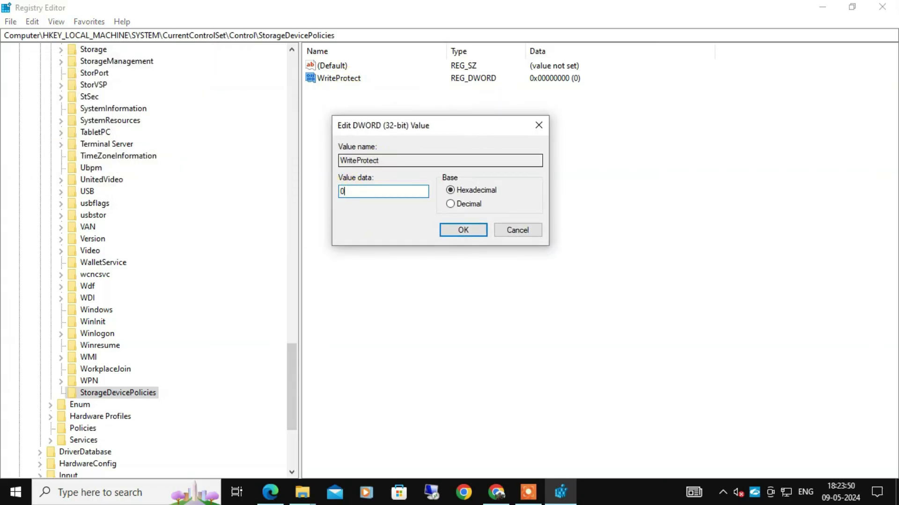
pyautogui.click(462, 230)
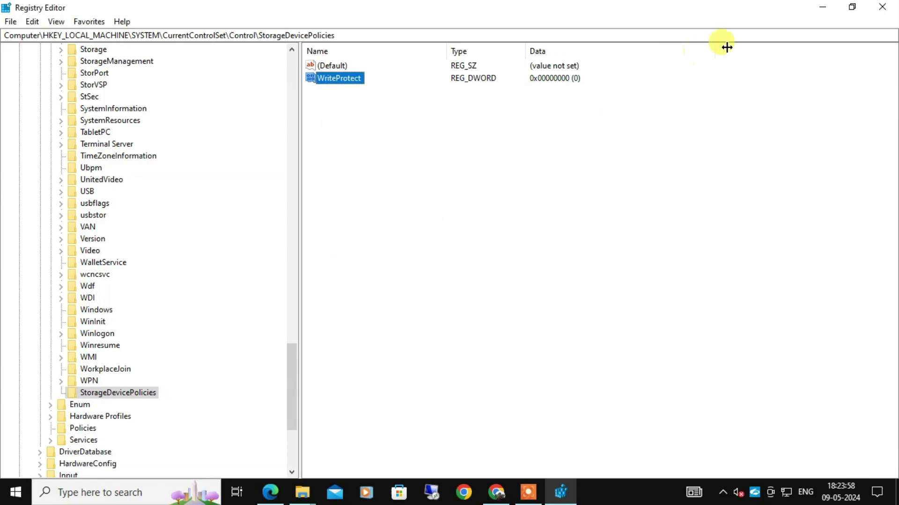
pyautogui.click(880, 8)
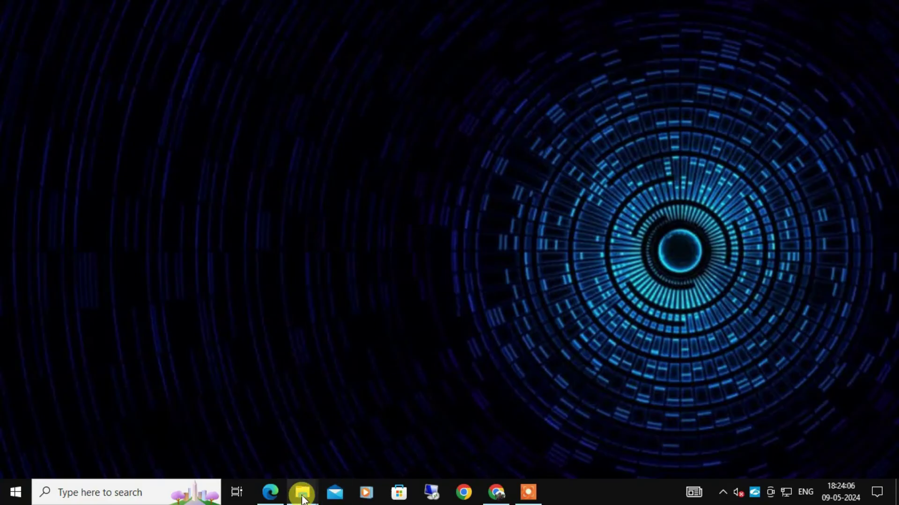
# - Copy the HD-wallpaper-windows-10-logo-technology image from WALLPAPER and paste it onto USB Drive (F:)
pyautogui.moveTo(303, 491)
pyautogui.click(265, 435)
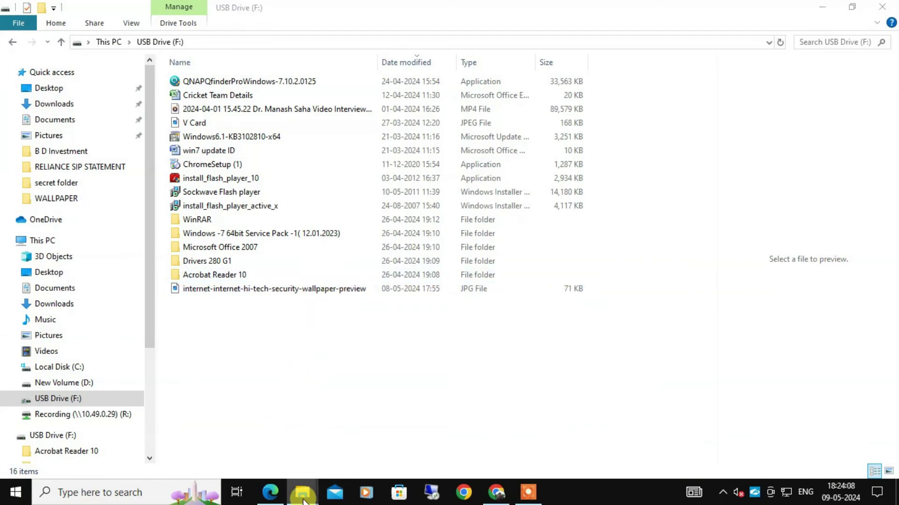
pyautogui.click(361, 445)
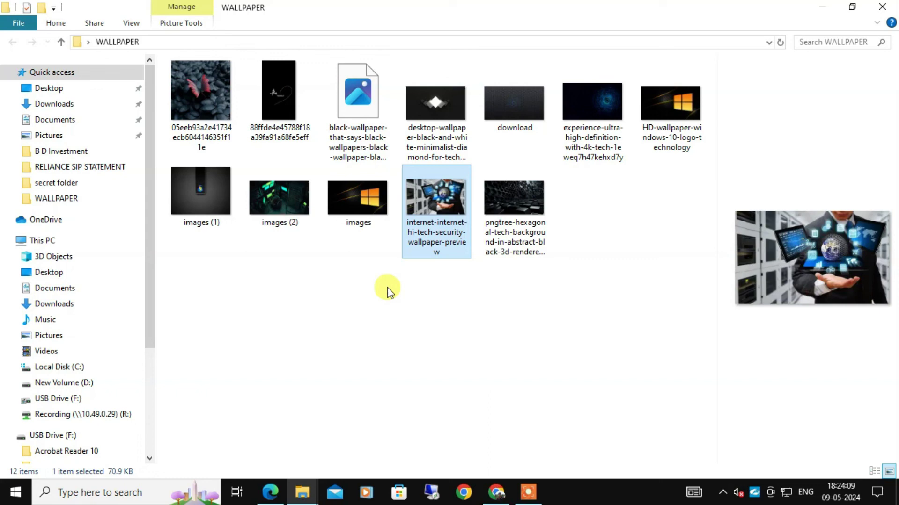
pyautogui.click(667, 118)
pyautogui.hotkey('ctrl', 'c')
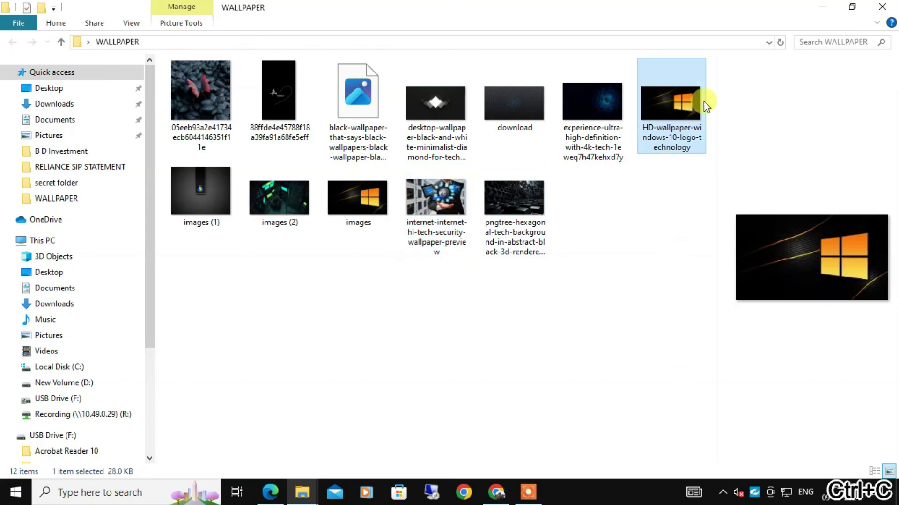
pyautogui.click(822, 7)
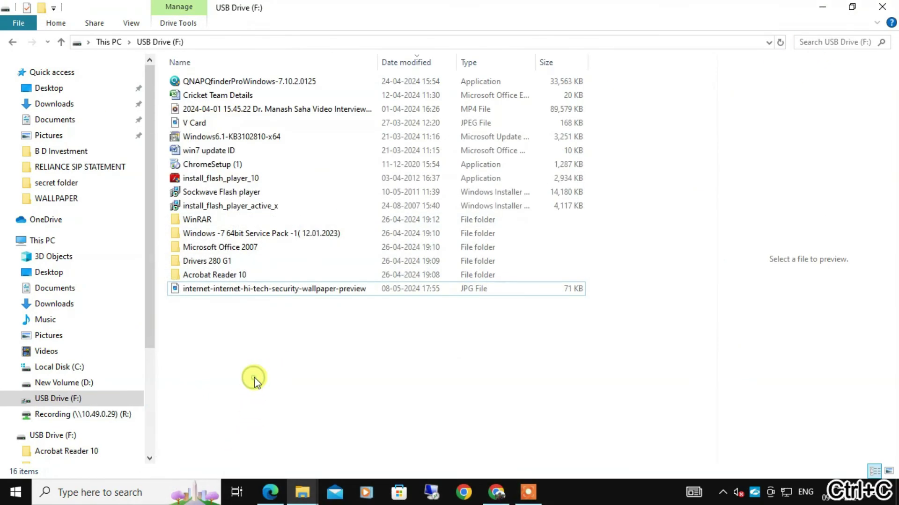
pyautogui.hotkey('ctrl', 'v')
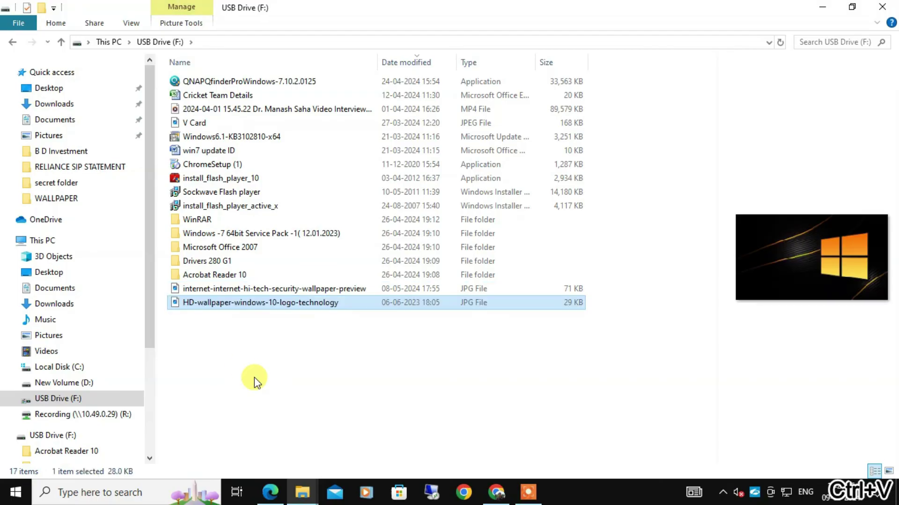
pyautogui.click(320, 355)
pyautogui.click(822, 6)
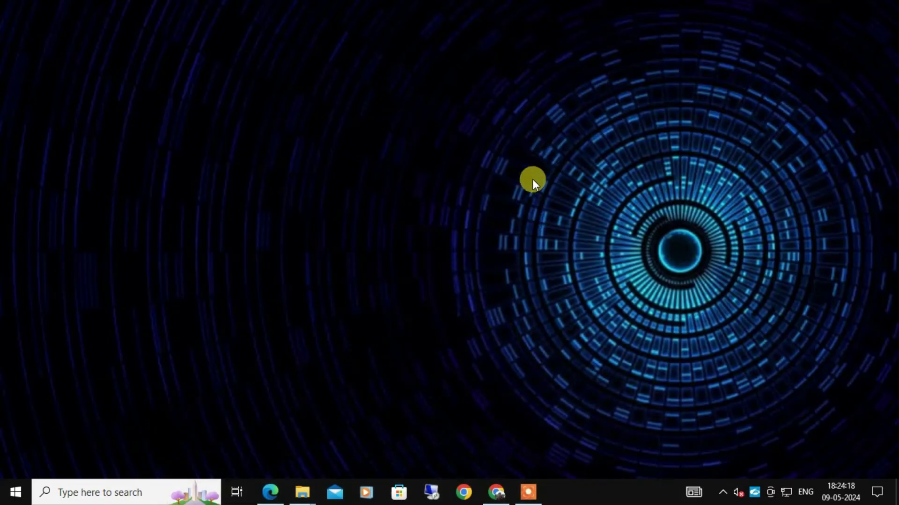